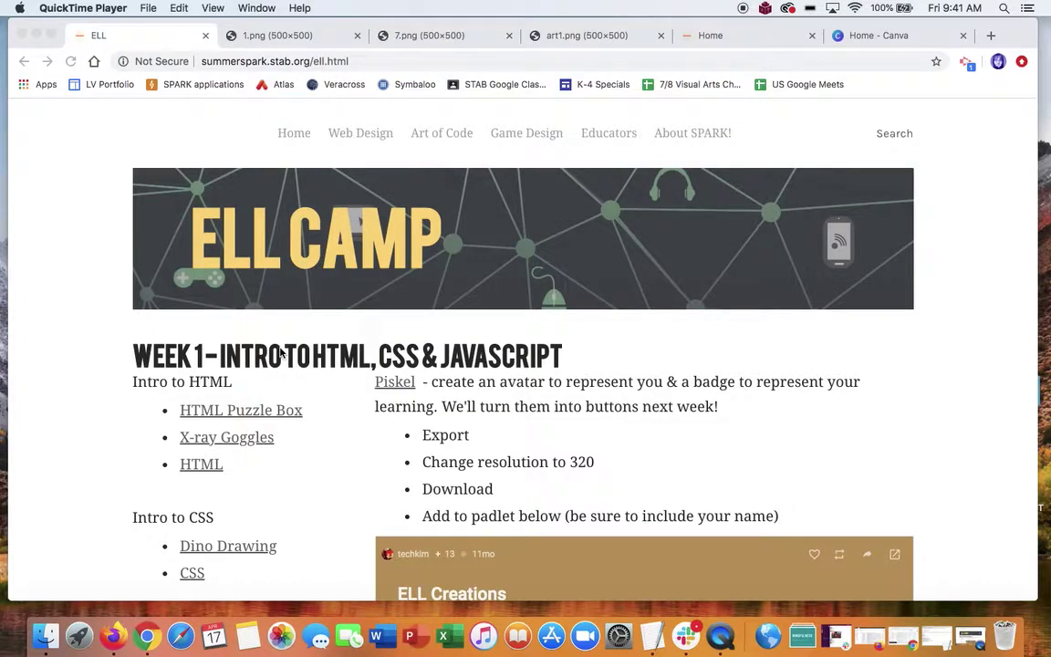
# - Review the Web & App Making, Game Design and Art of Code logo images in their browser tabs
pyautogui.scroll(-10, 280, 354)
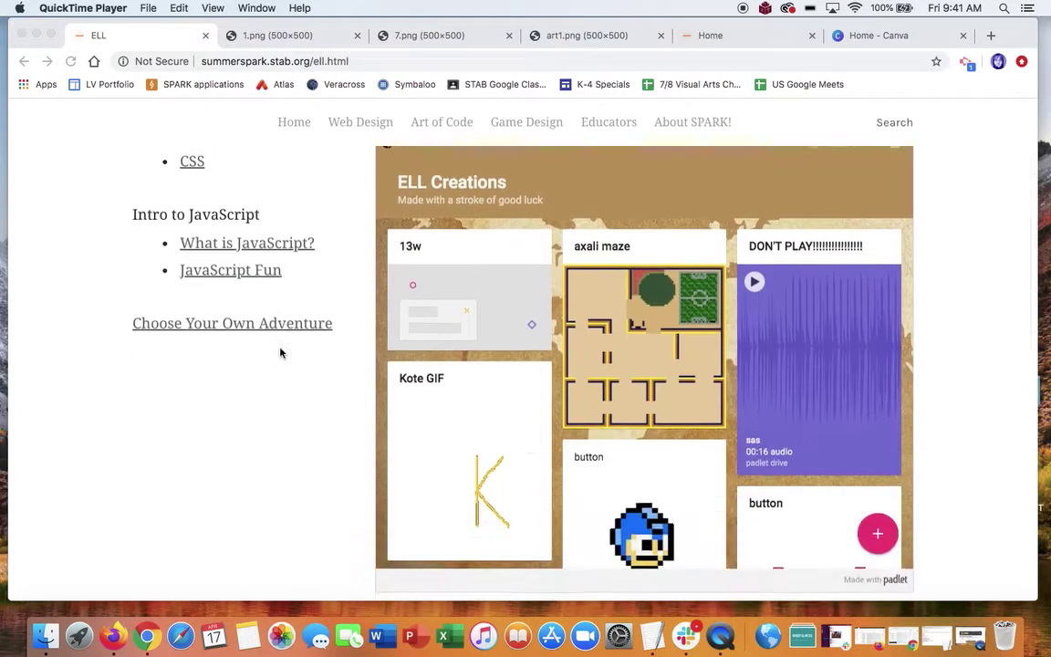
pyautogui.scroll(10, 280, 355)
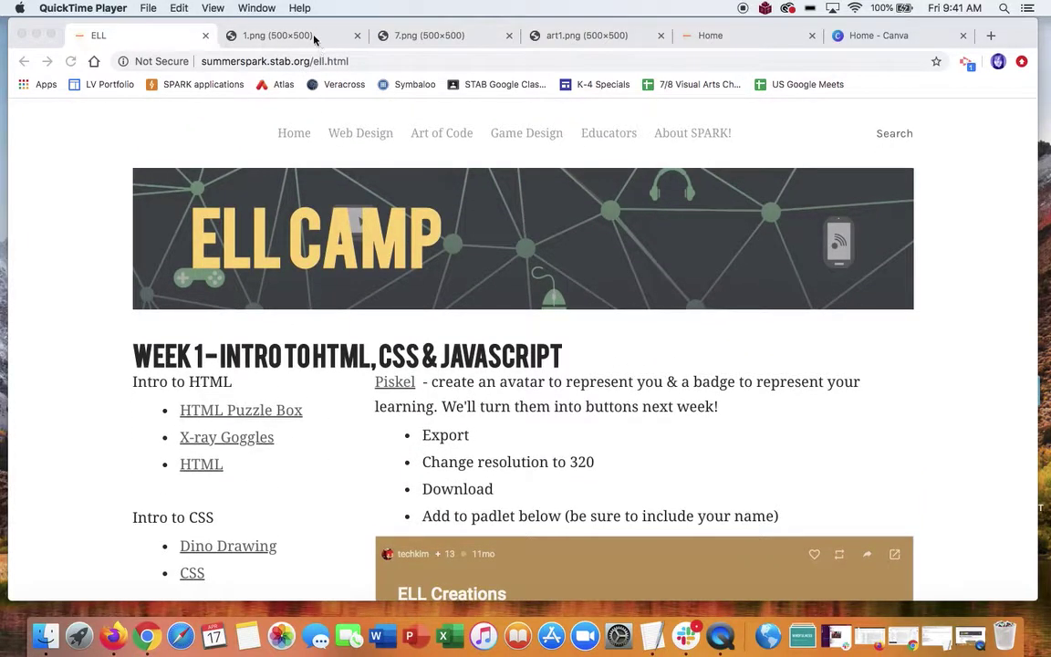
pyautogui.click(314, 39)
pyautogui.click(314, 38)
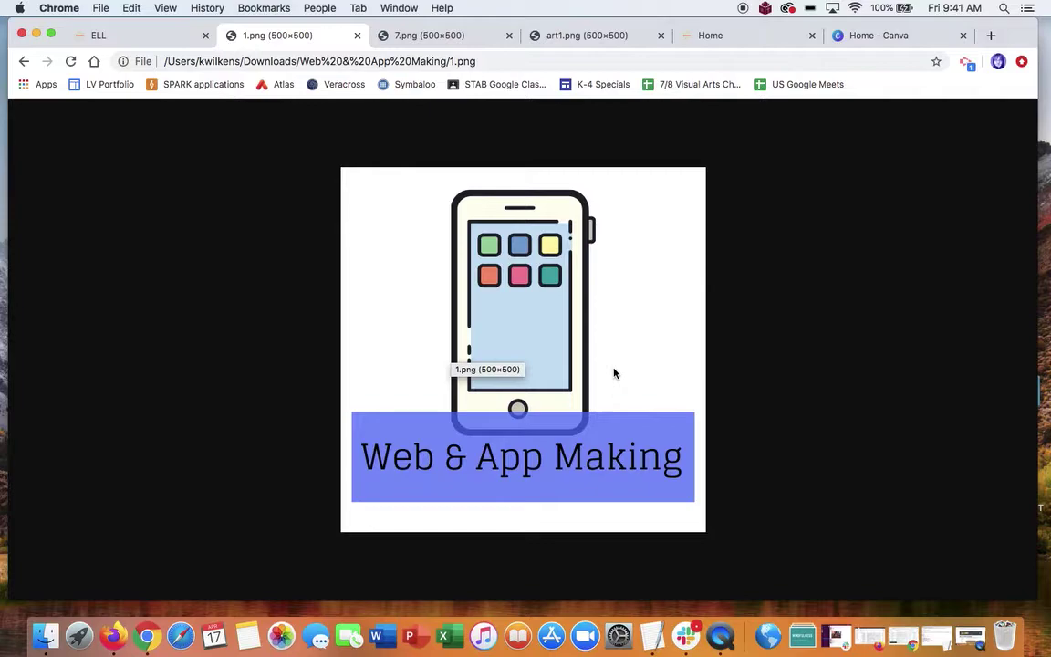
pyautogui.click(468, 38)
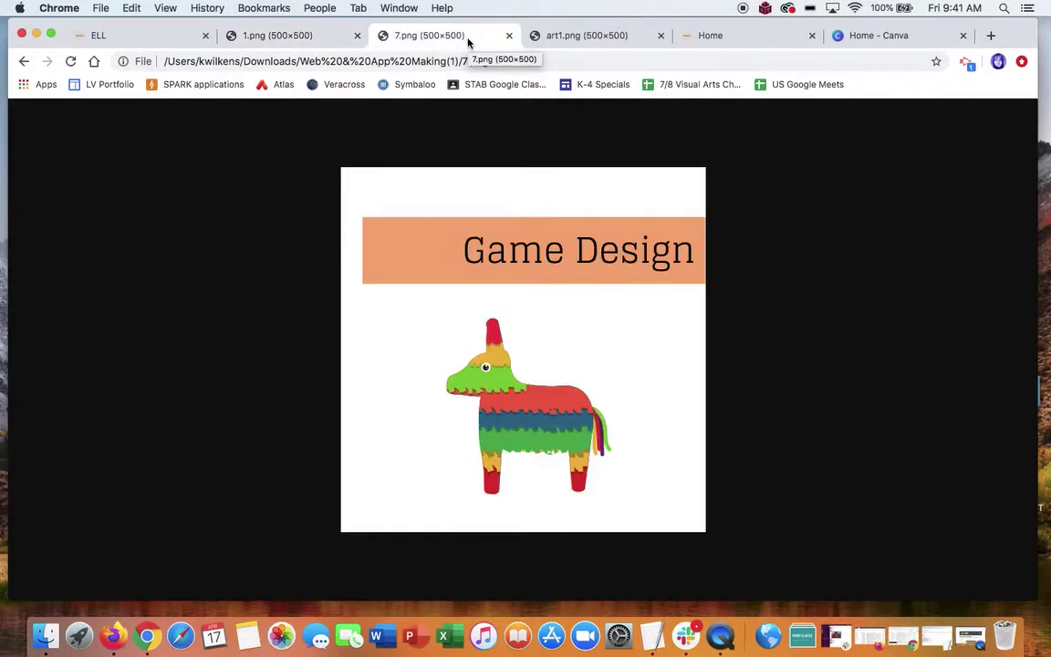
pyautogui.click(542, 37)
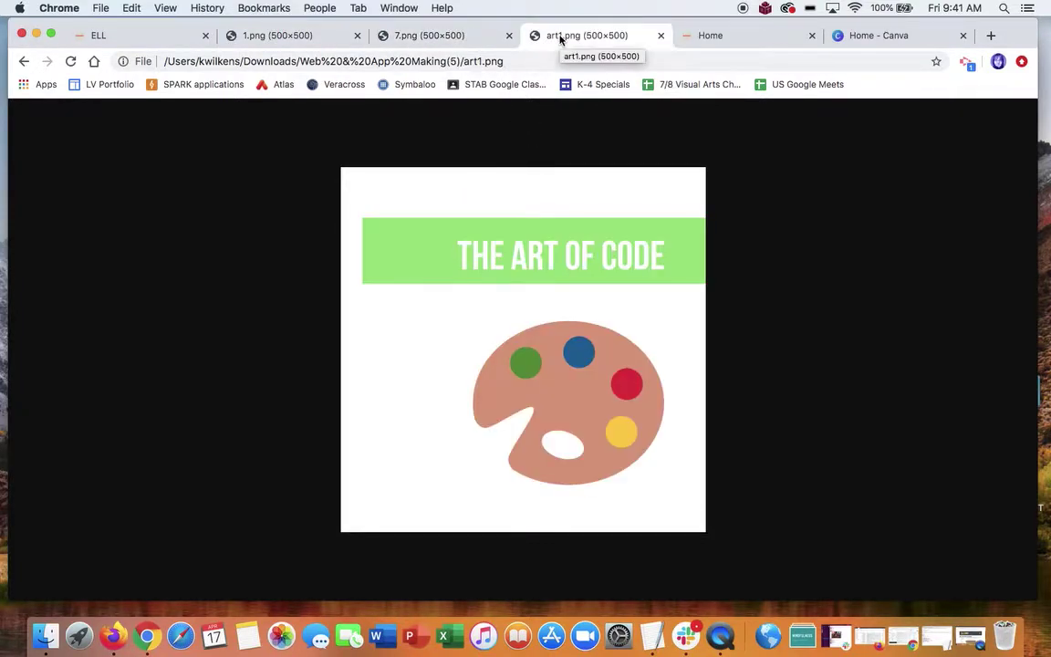
# - Return to the Summer SPARK home page and scroll down to the four course logos
pyautogui.click(697, 38)
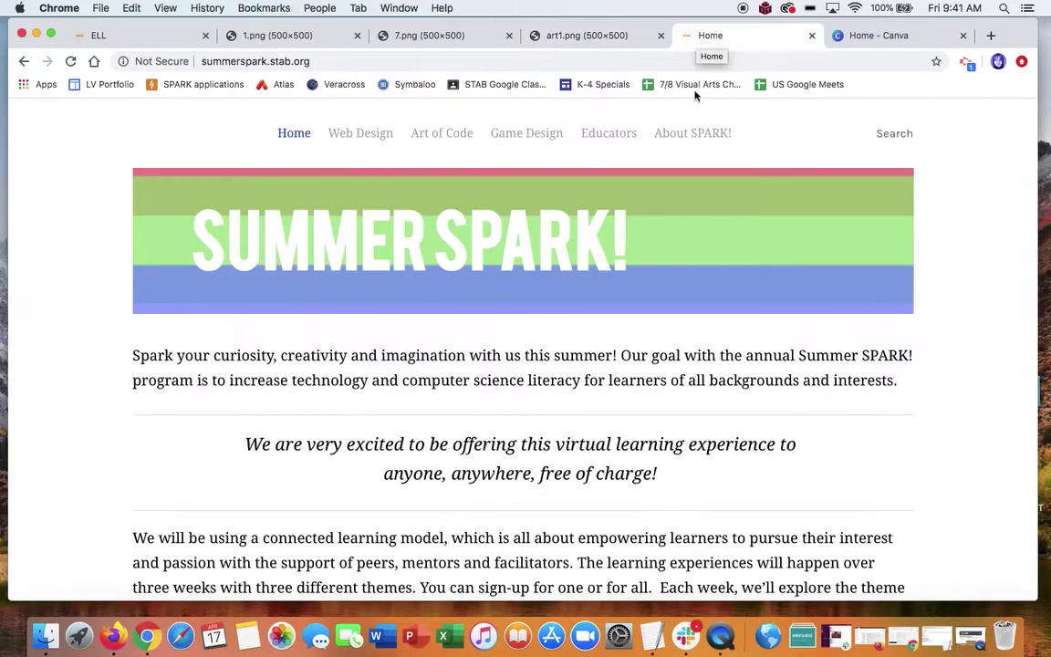
pyautogui.scroll(-10, 705, 270)
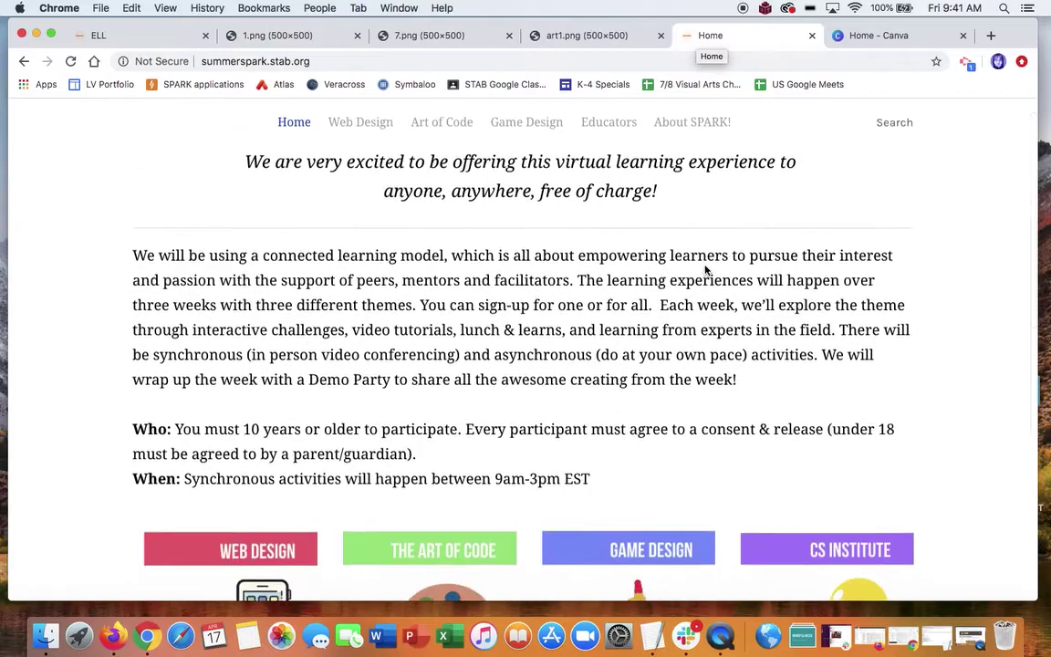
pyautogui.scroll(-1, 704, 270)
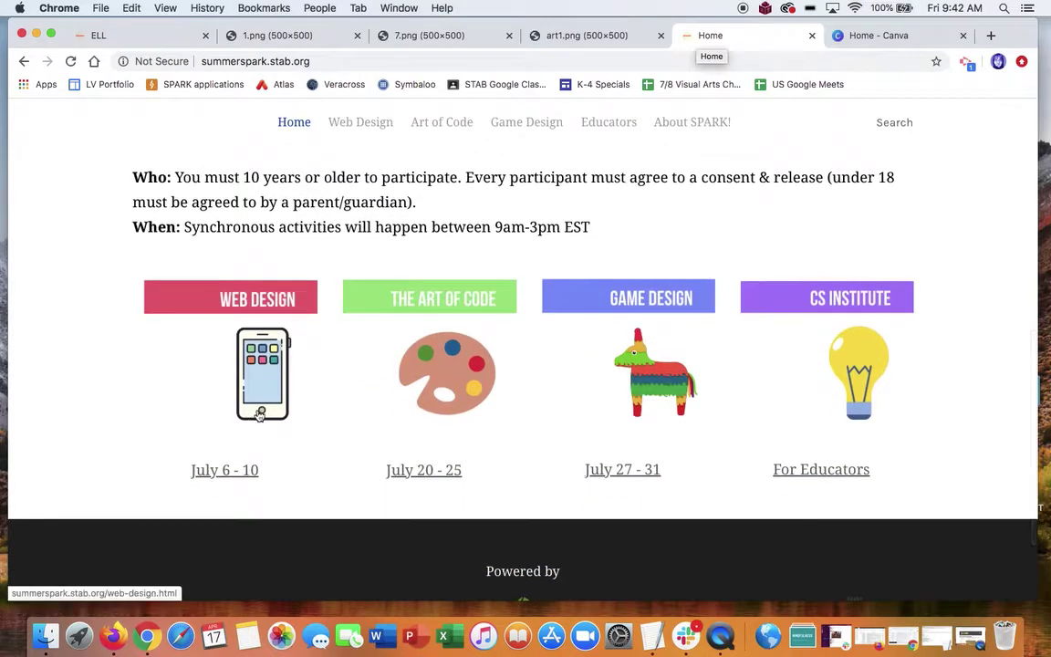
# - From the Canva home page, start a new blank Logo design
pyautogui.click(903, 36)
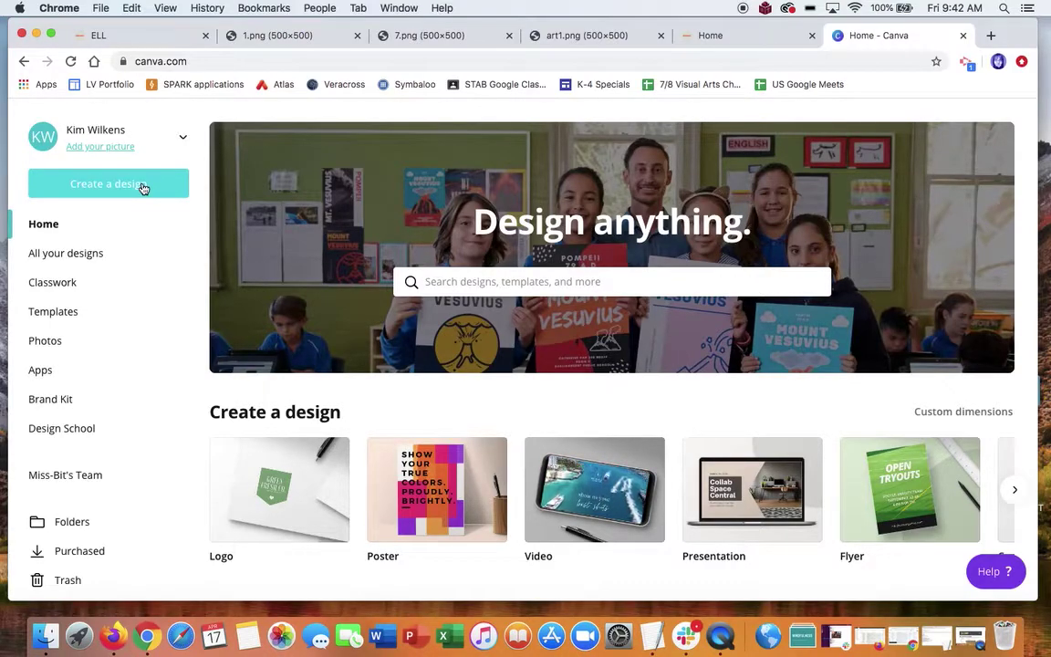
pyautogui.click(142, 188)
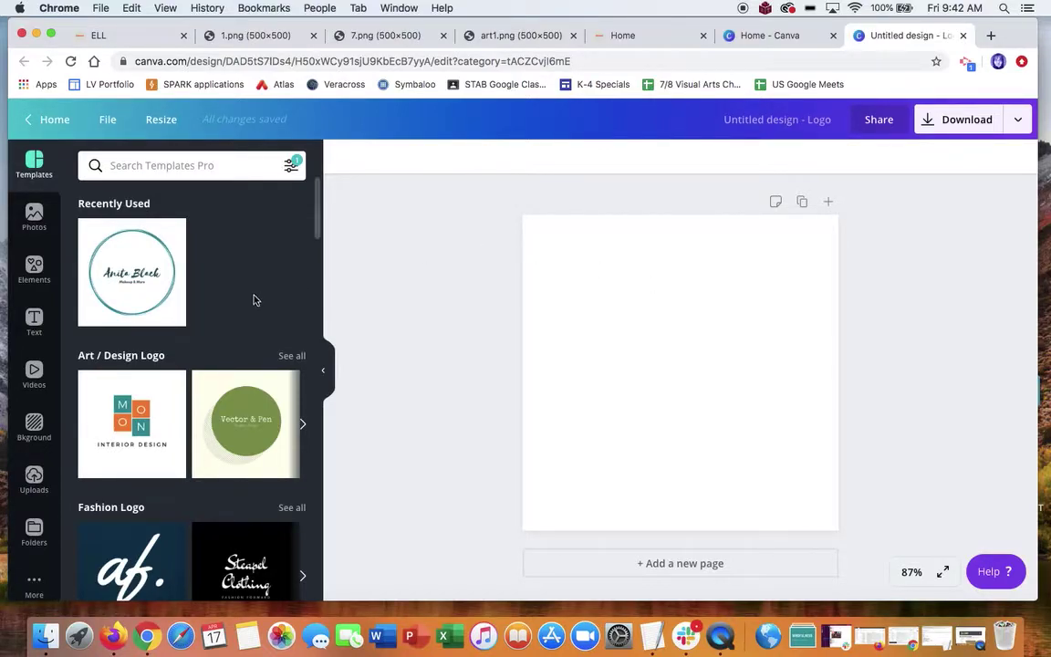
# - Apply the Anita Black logo template from the template results
pyautogui.scroll(-10, 254, 300)
pyautogui.scroll(-13, 253, 300)
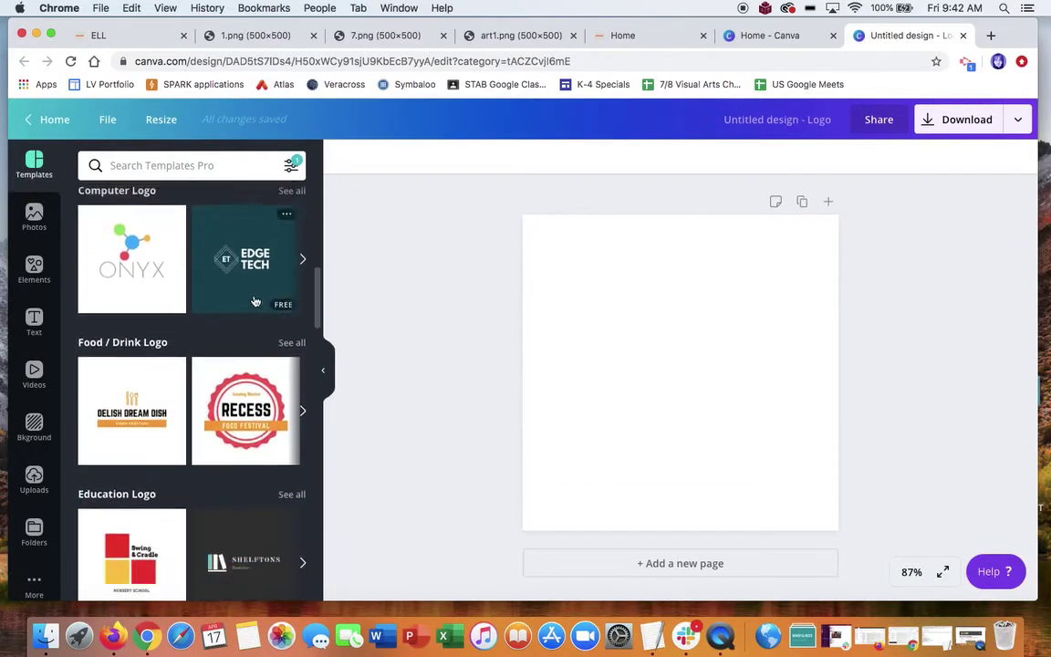
pyautogui.scroll(-7, 254, 300)
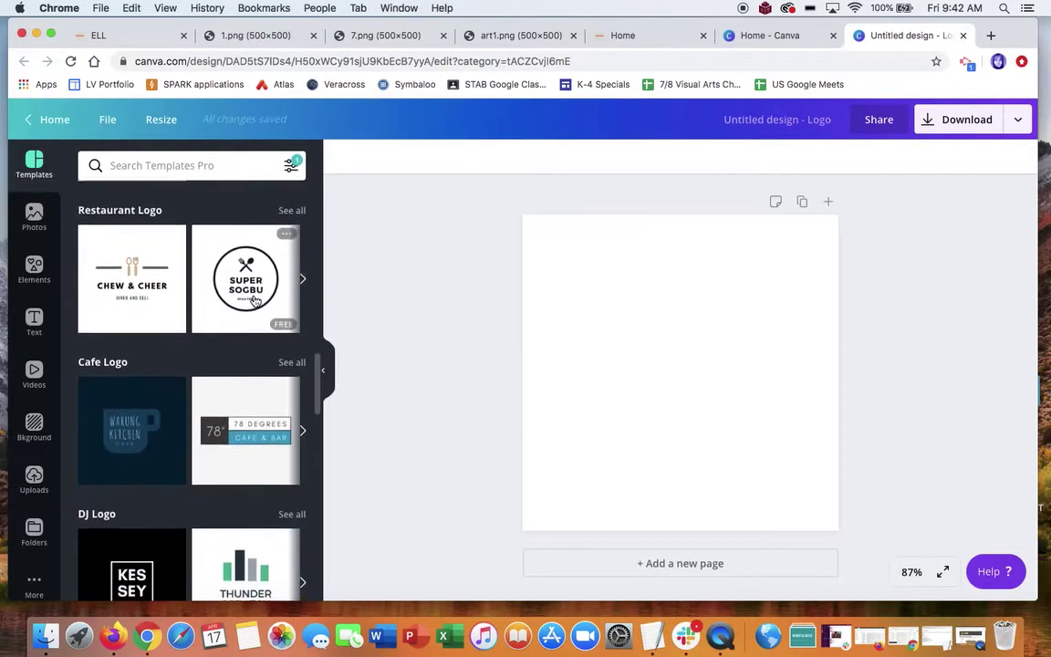
pyautogui.scroll(-8, 253, 301)
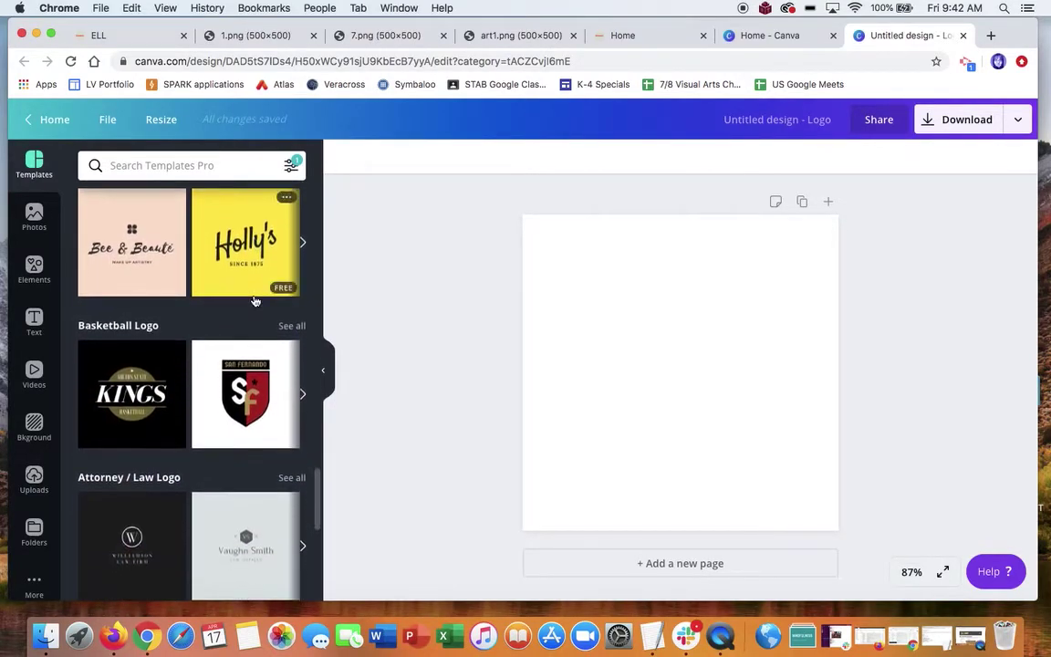
pyautogui.scroll(-6, 254, 300)
pyautogui.scroll(-6, 249, 367)
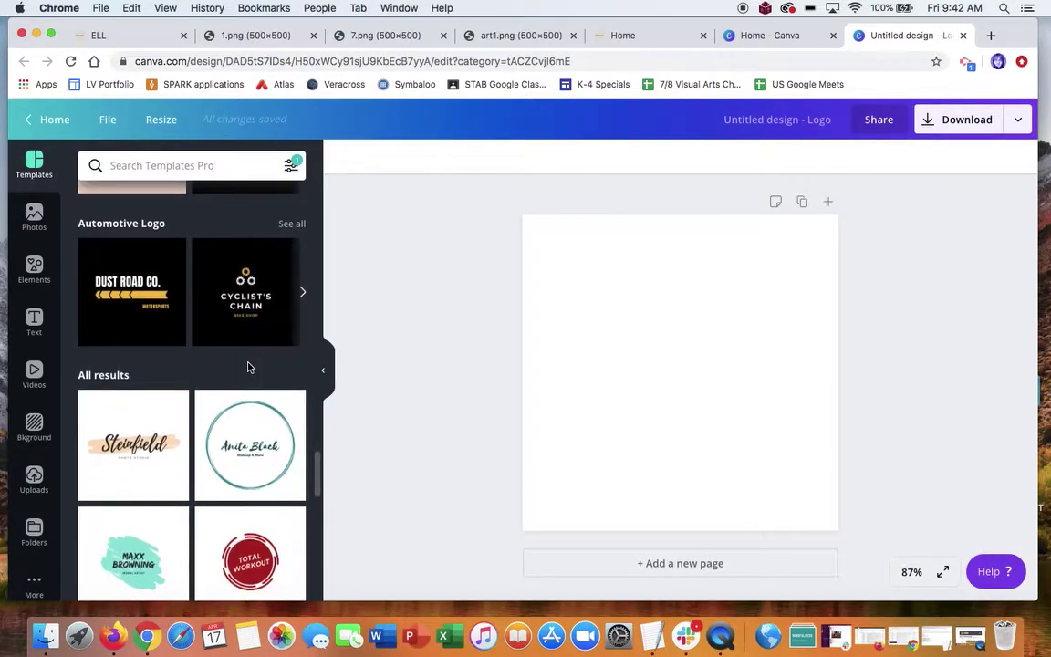
pyautogui.click(258, 419)
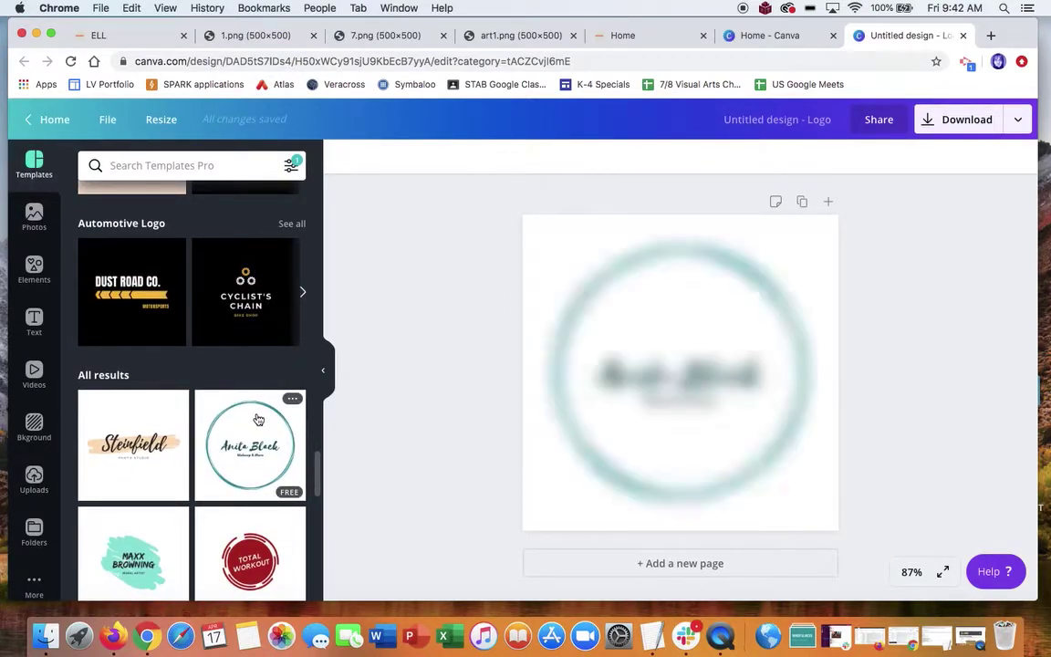
# - Delete the template's circle outline, Anita Black name and Makeup & Mre tagline
pyautogui.click(720, 263)
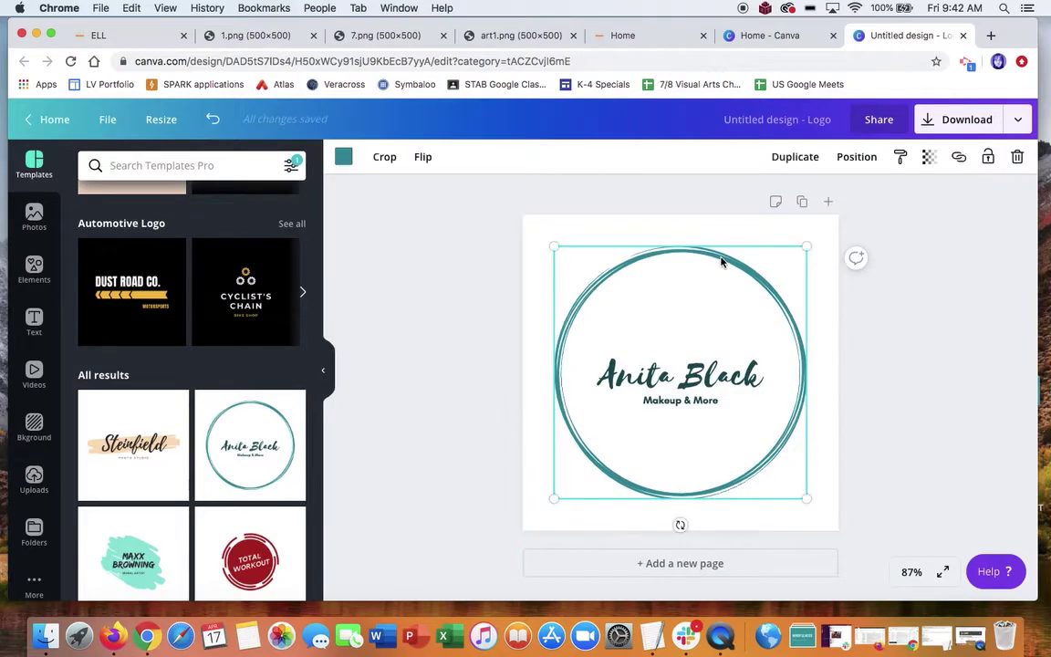
pyautogui.press('Delete')
pyautogui.click(721, 370)
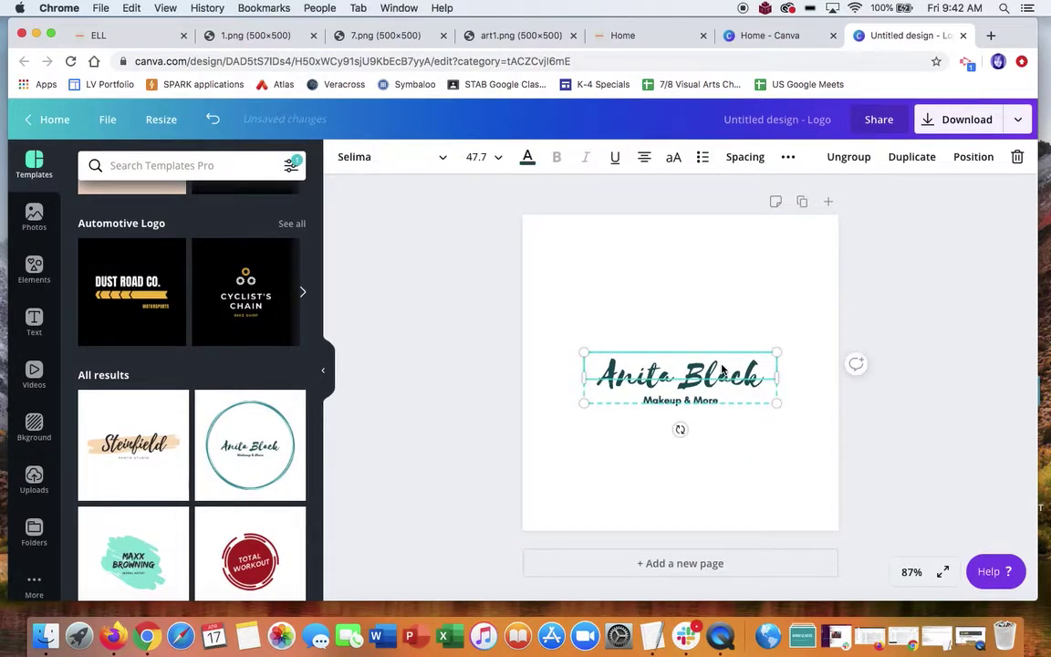
pyautogui.press('Delete')
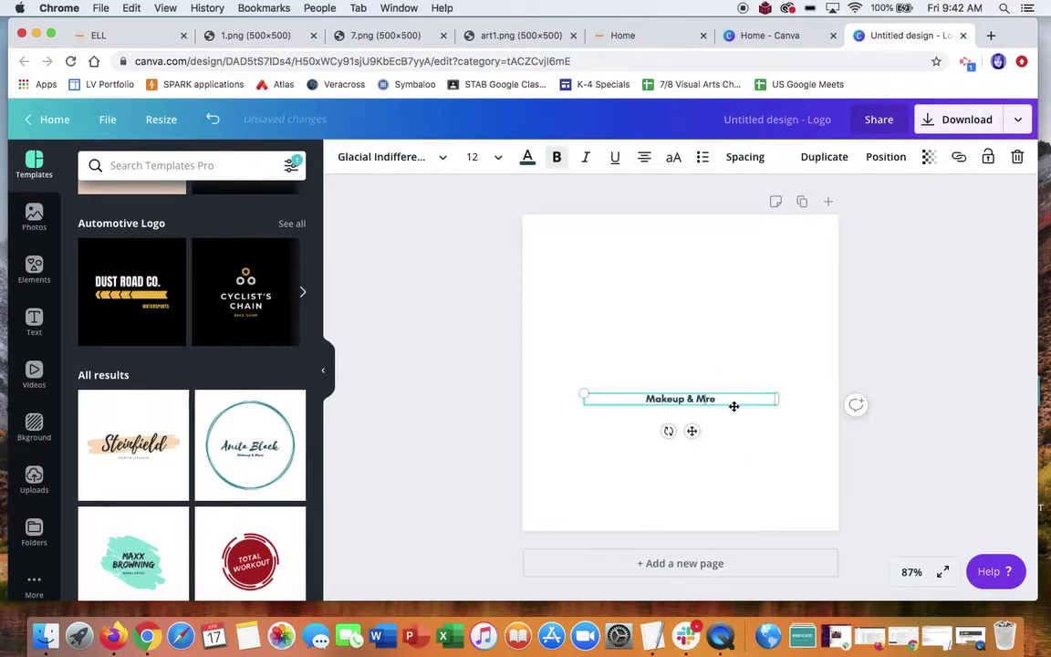
pyautogui.click(734, 410)
pyautogui.click(718, 398)
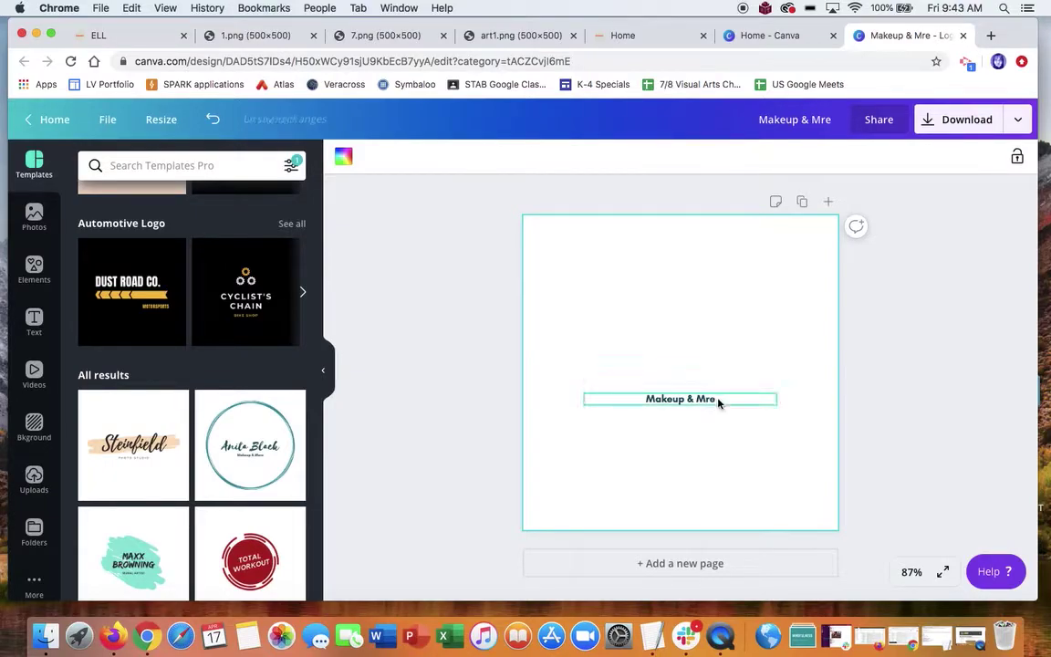
pyautogui.press('Delete')
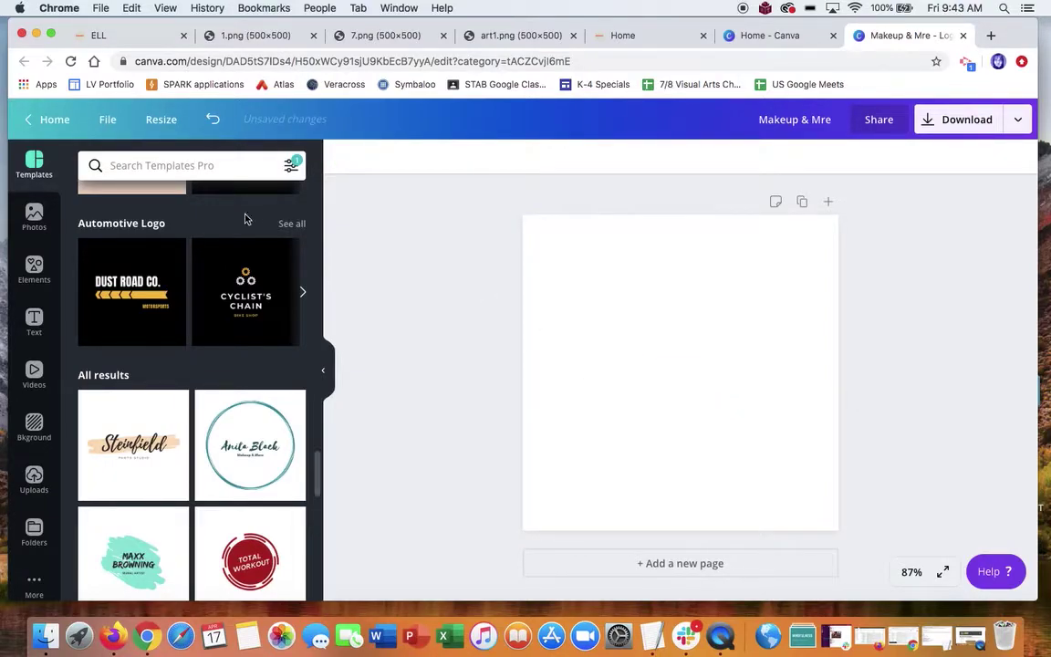
# - Add the rainbow piñata from a 'game' elements search, shrink it and shift it lower right
pyautogui.click(34, 266)
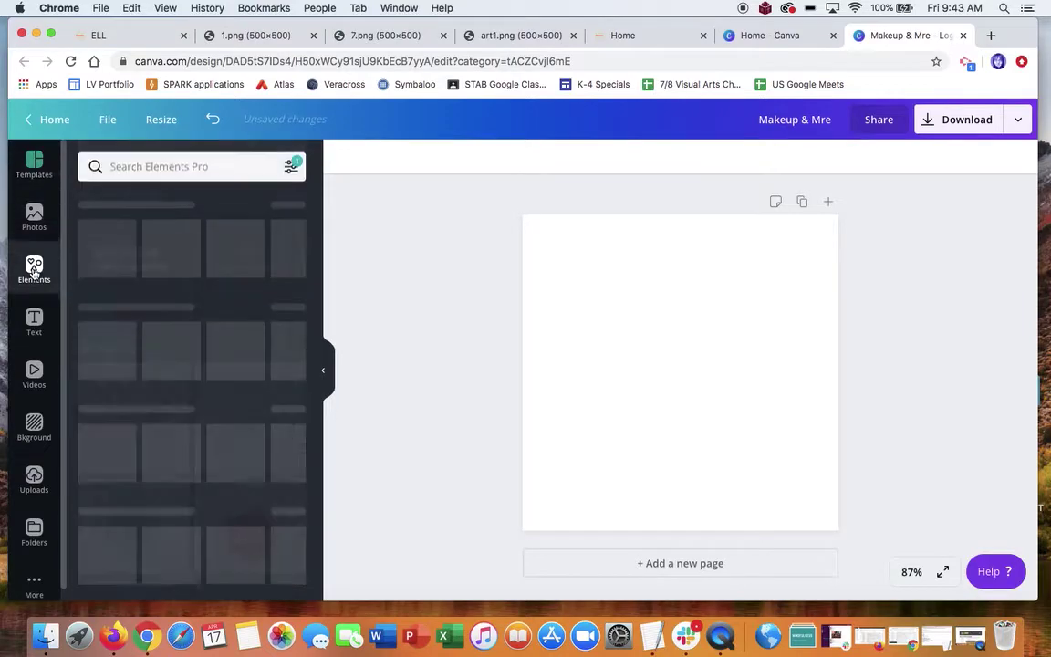
pyautogui.click(170, 168)
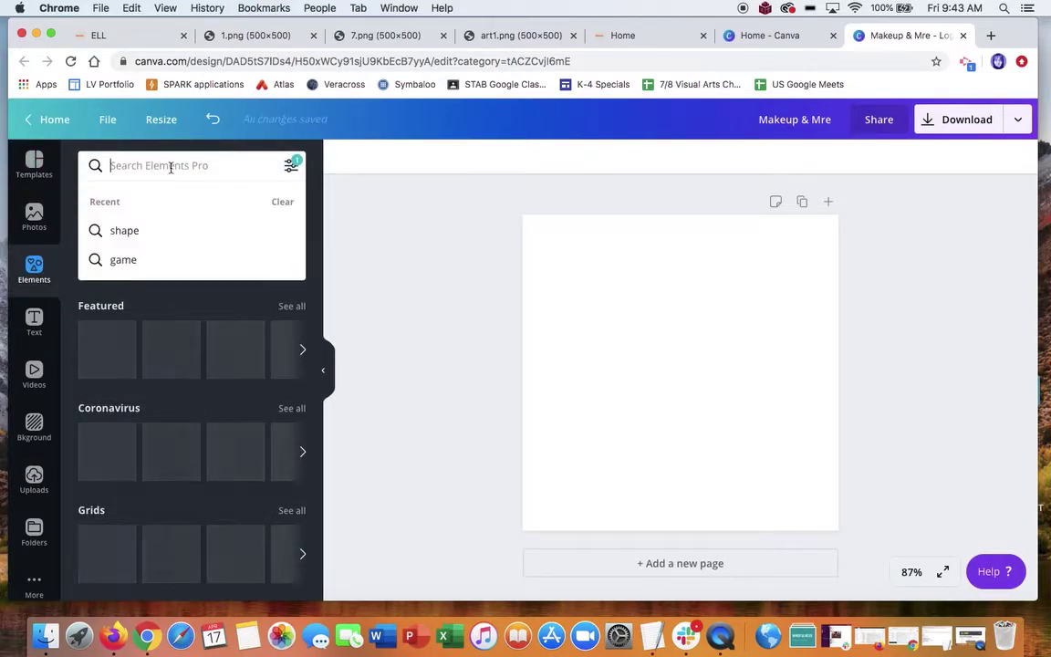
pyautogui.write('game')
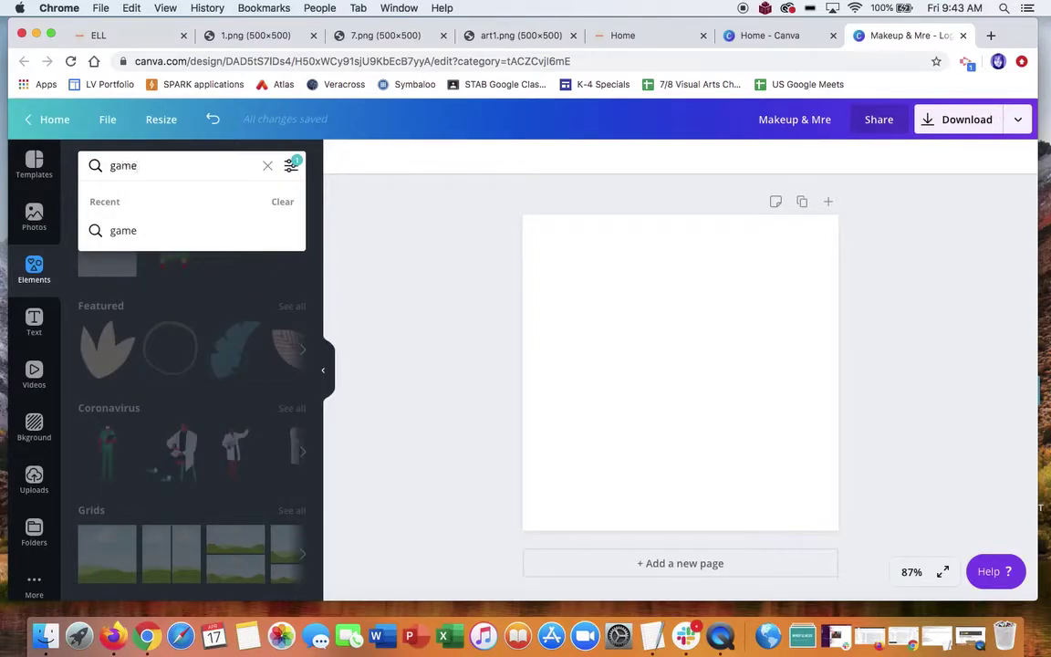
pyautogui.press('Return')
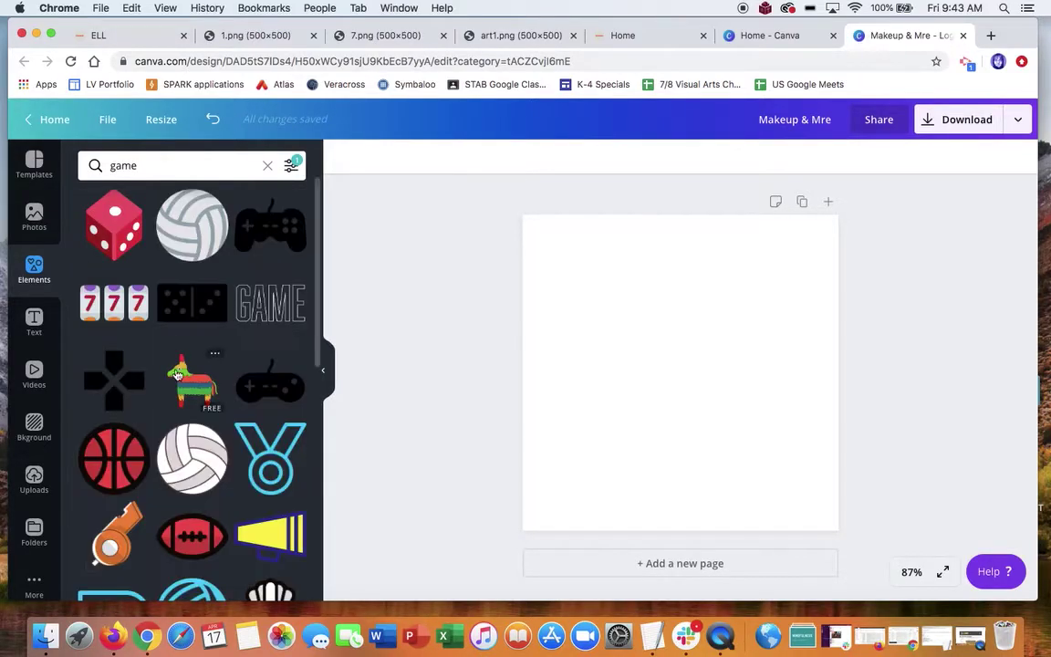
pyautogui.click(182, 385)
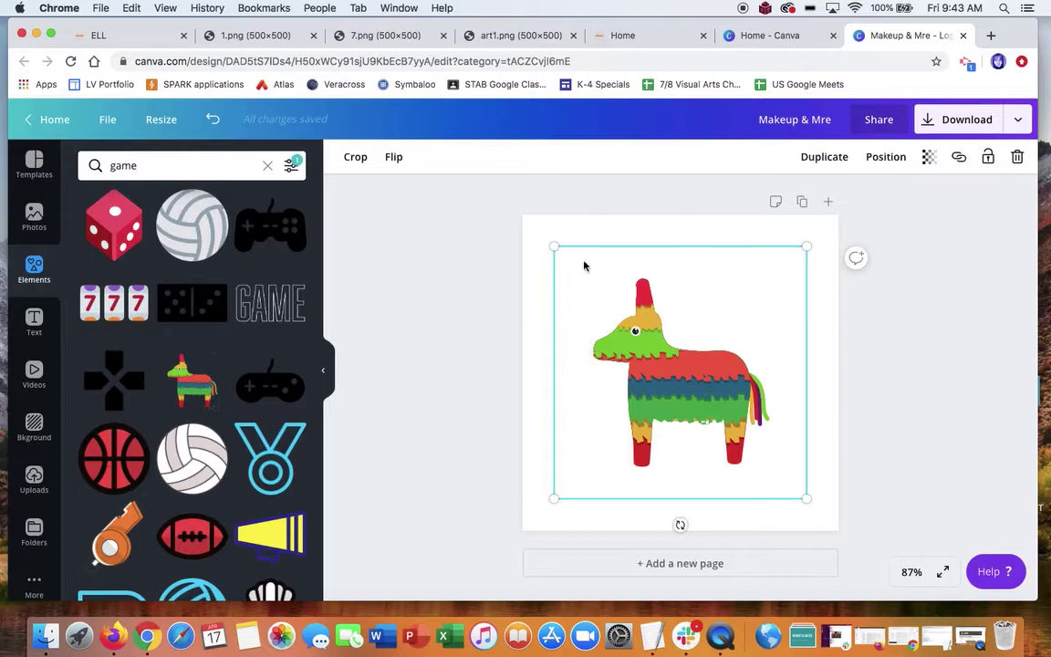
pyautogui.moveTo(574, 255); pyautogui.dragTo(604, 278)
pyautogui.moveTo(666, 328); pyautogui.dragTo(689, 343)
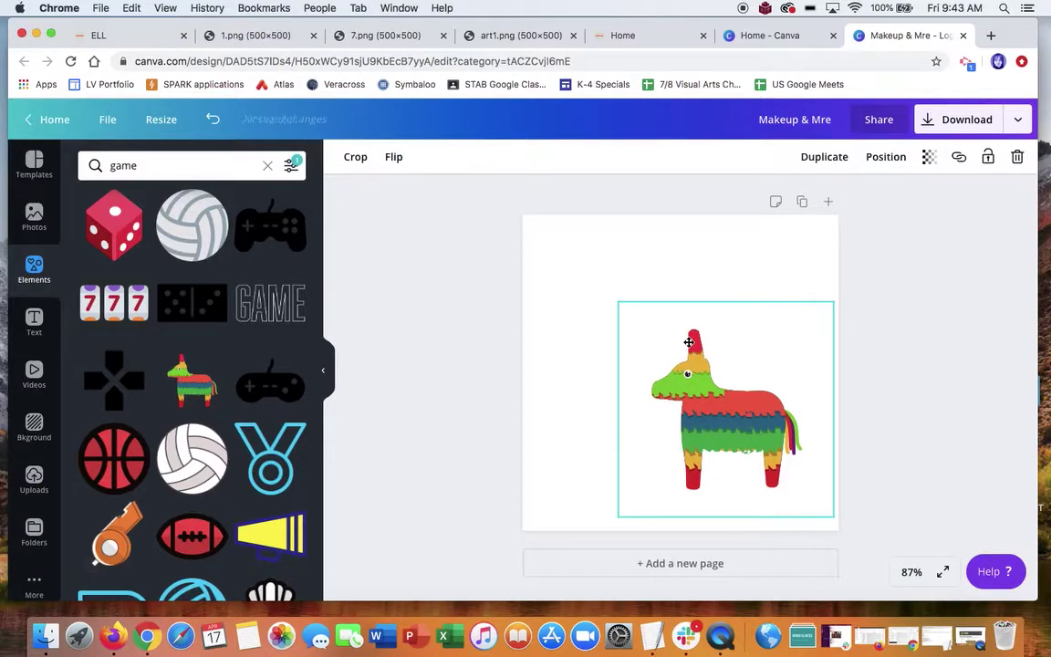
# - Add a heading reading 'Game Design' and drag it above the piñata
pyautogui.click(33, 319)
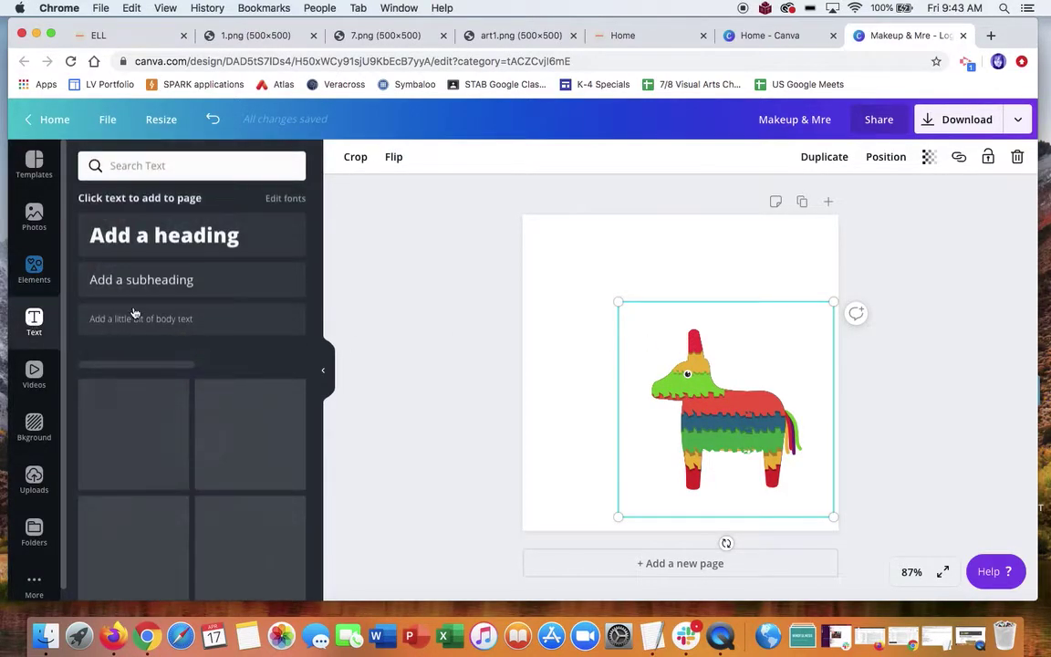
pyautogui.click(636, 260)
pyautogui.click(219, 254)
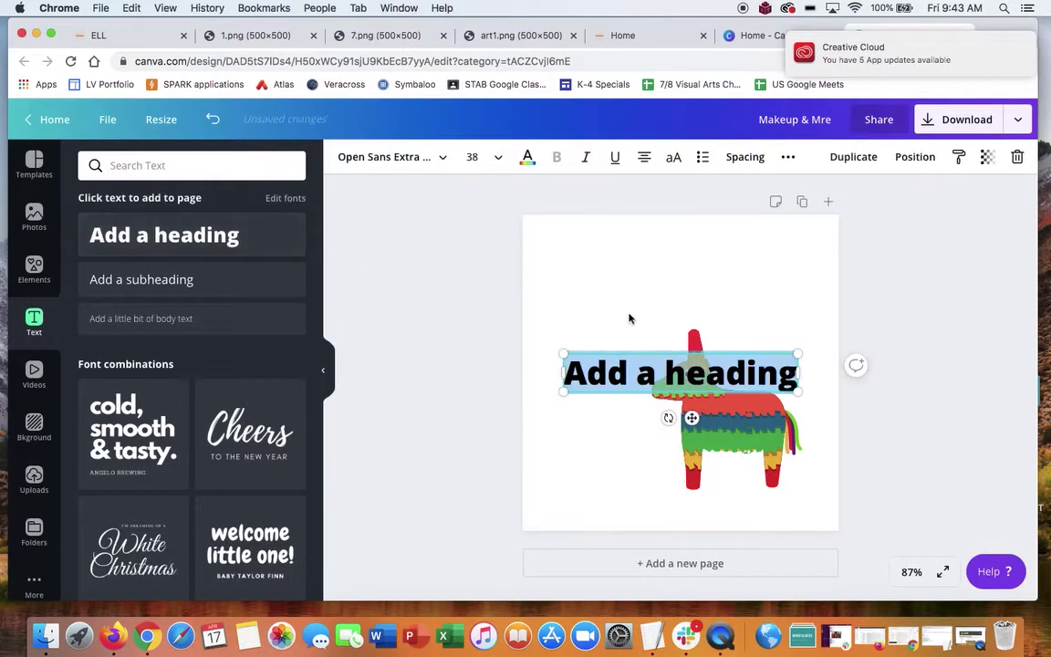
pyautogui.write('Gam')
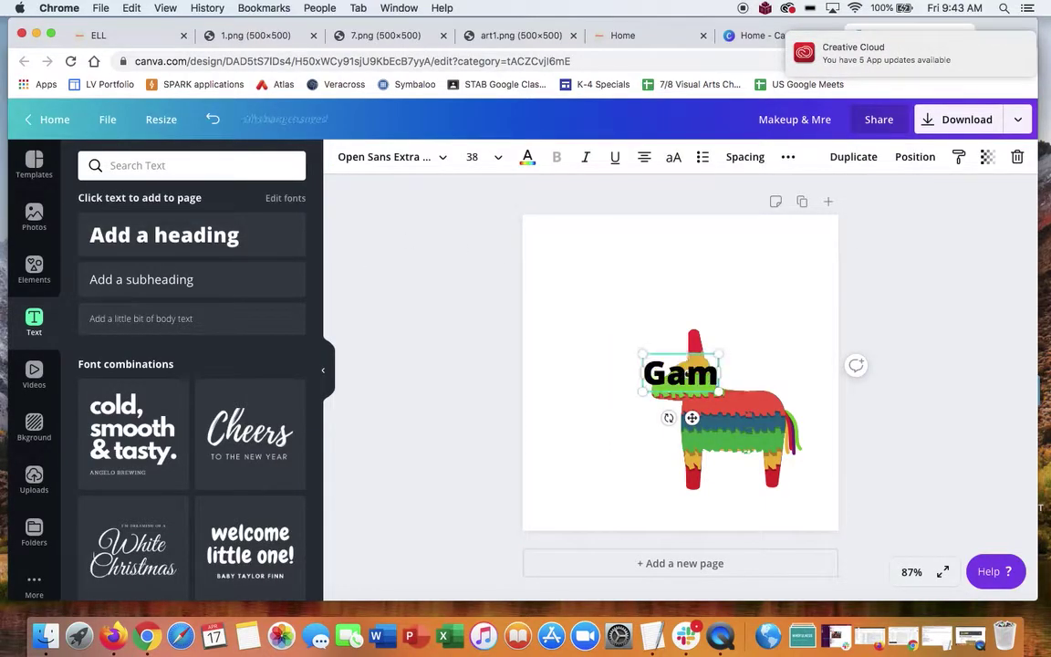
pyautogui.write('e Design')
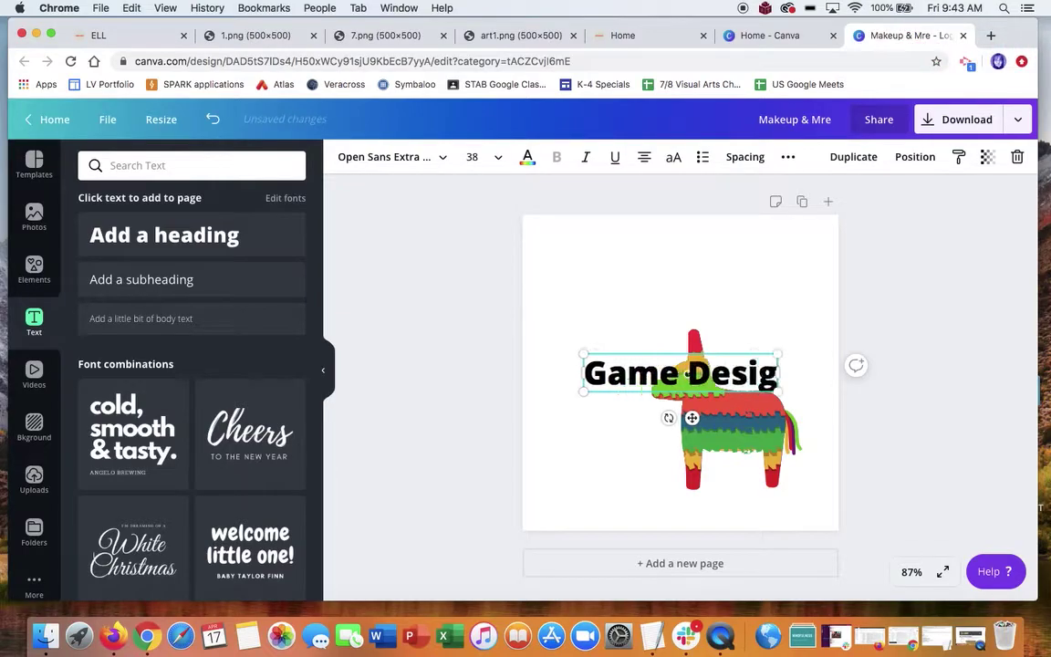
pyautogui.click(664, 331)
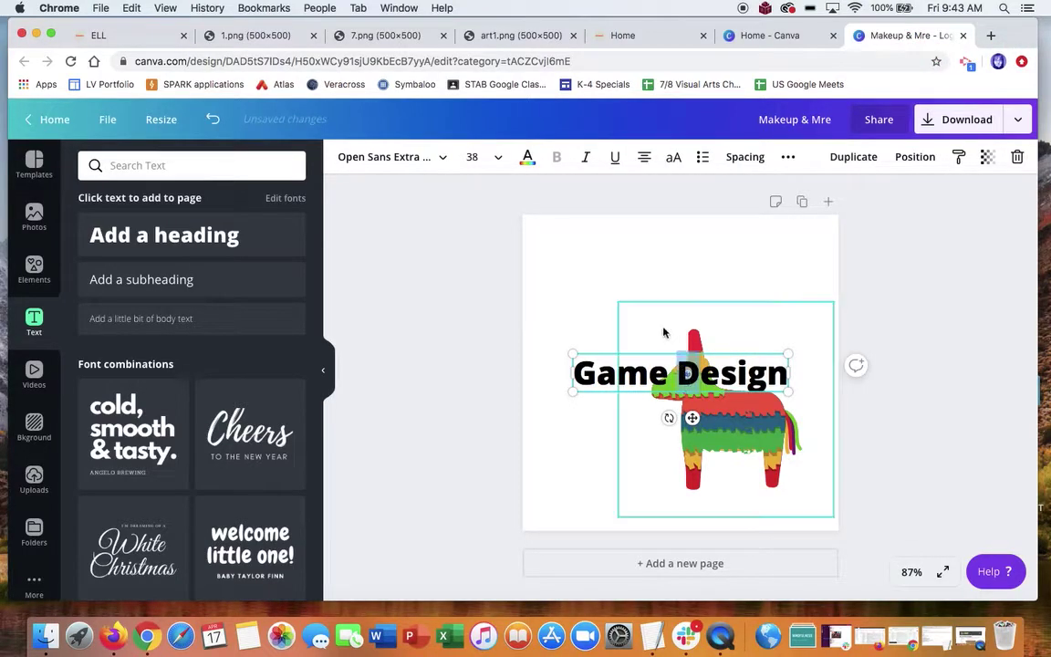
pyautogui.click(669, 368)
pyautogui.moveTo(669, 368); pyautogui.dragTo(706, 272)
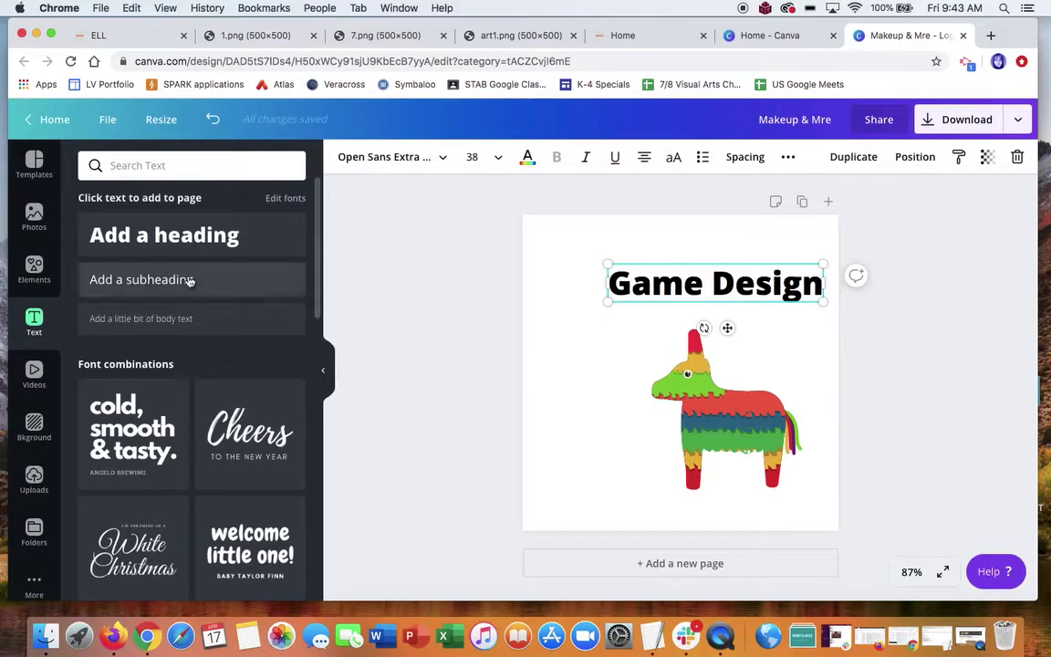
# - Add a grey square from a 'shapes' elements search onto the page over the piñata
pyautogui.click(34, 270)
pyautogui.click(105, 167)
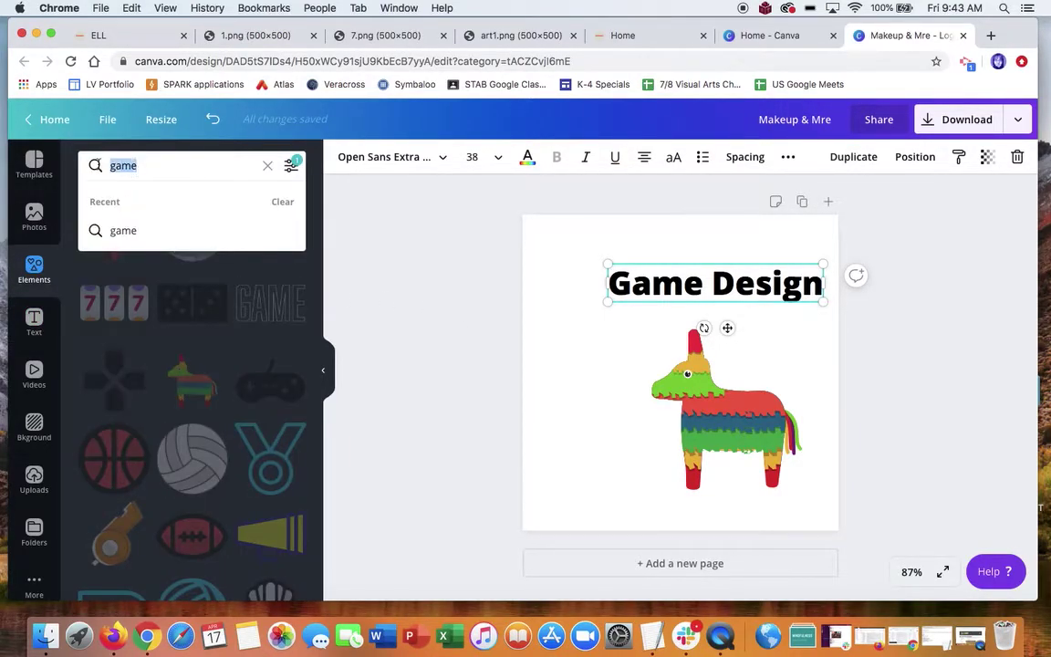
pyautogui.write('shapes')
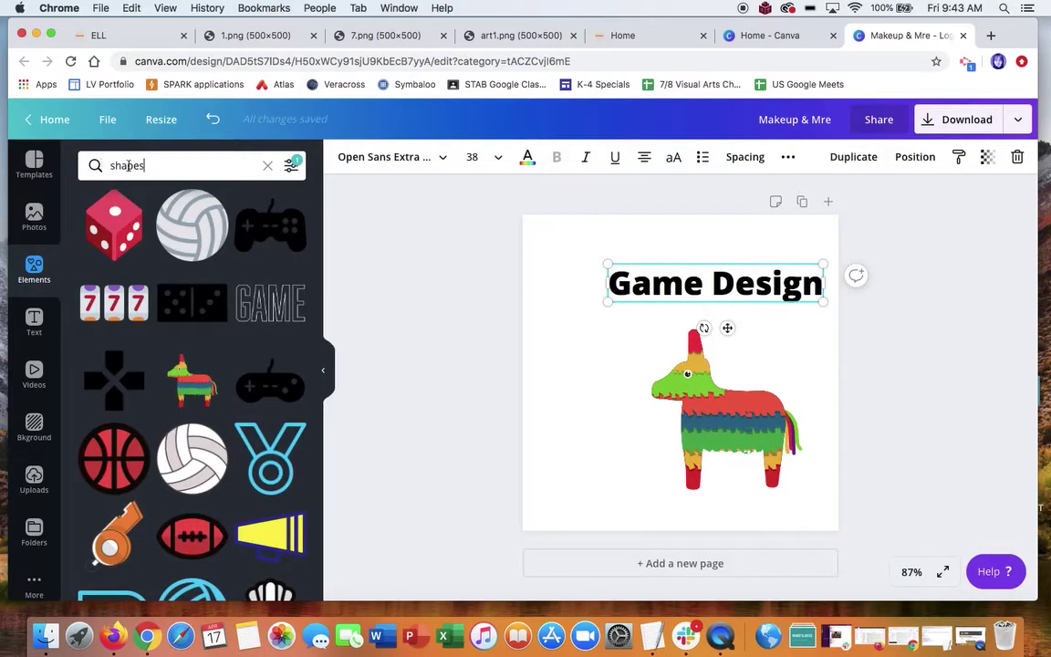
pyautogui.press('Return')
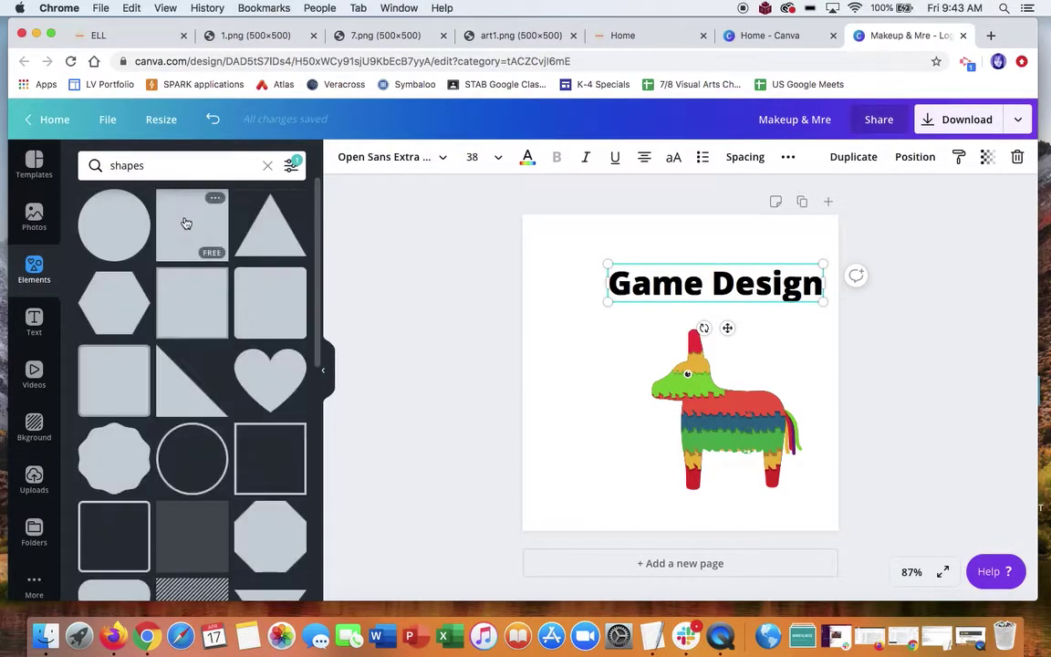
pyautogui.click(186, 223)
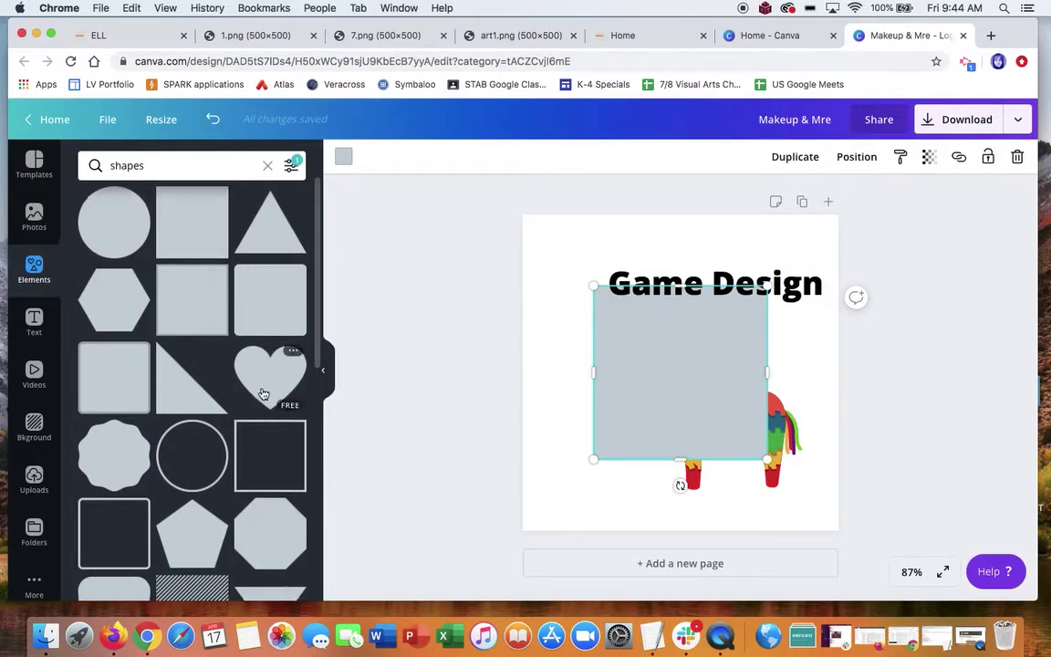
pyautogui.scroll(-3, 267, 416)
pyautogui.scroll(-10, 211, 500)
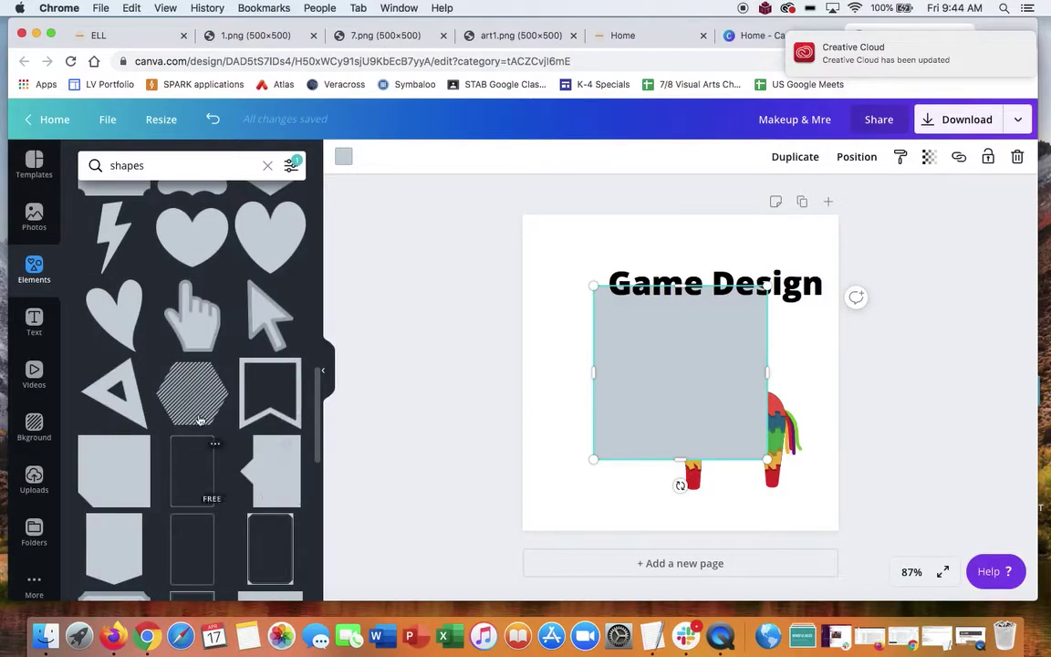
pyautogui.scroll(-5, 196, 551)
pyautogui.scroll(-5, 196, 552)
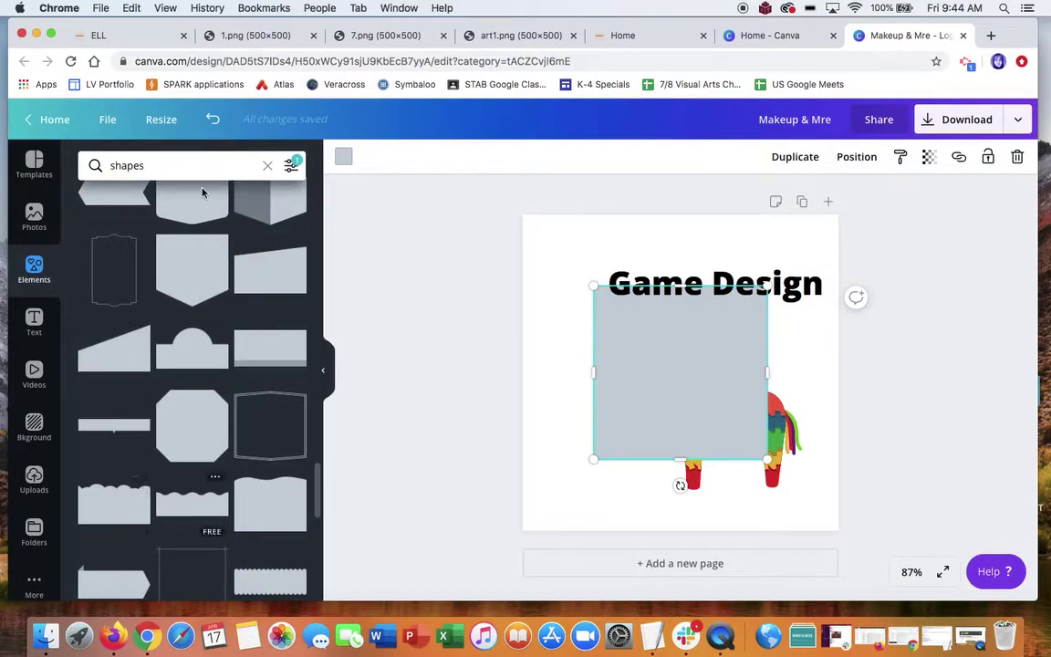
# - Search elements for 'game' again and browse the results
pyautogui.click(95, 160)
pyautogui.write('game')
pyautogui.press('Return')
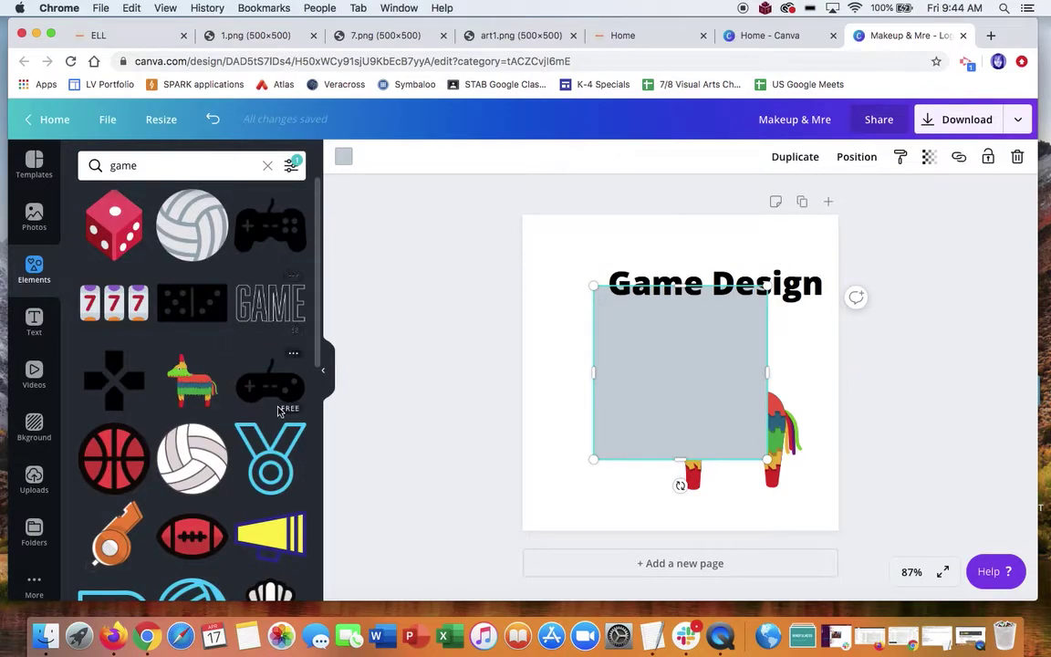
pyautogui.scroll(-5, 270, 539)
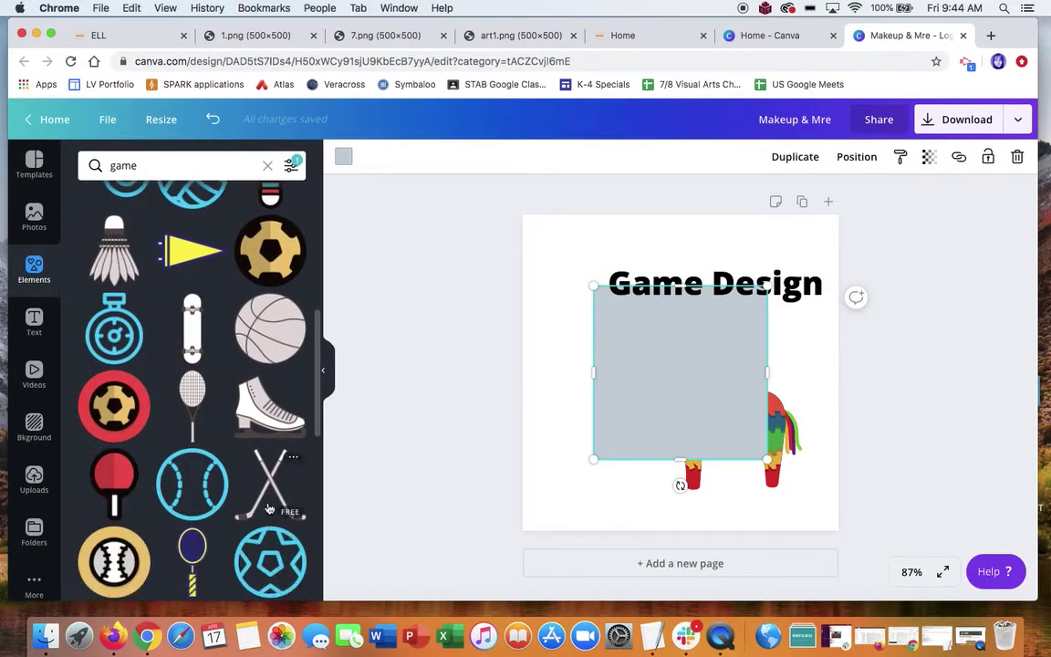
pyautogui.scroll(-1, 193, 502)
pyautogui.scroll(-5, 193, 502)
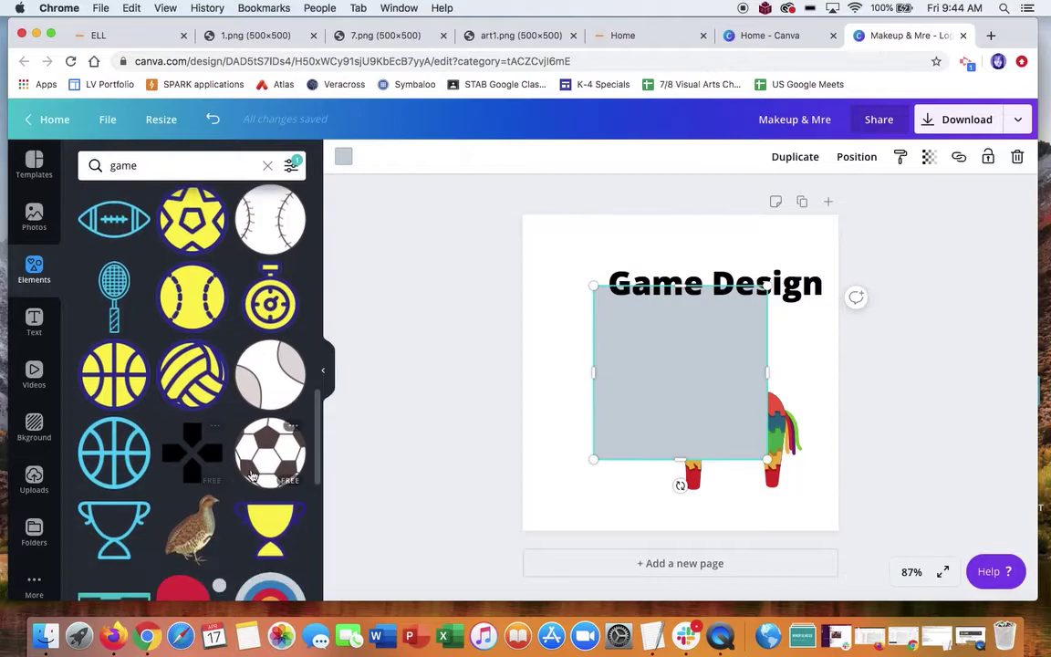
pyautogui.scroll(-8, 188, 542)
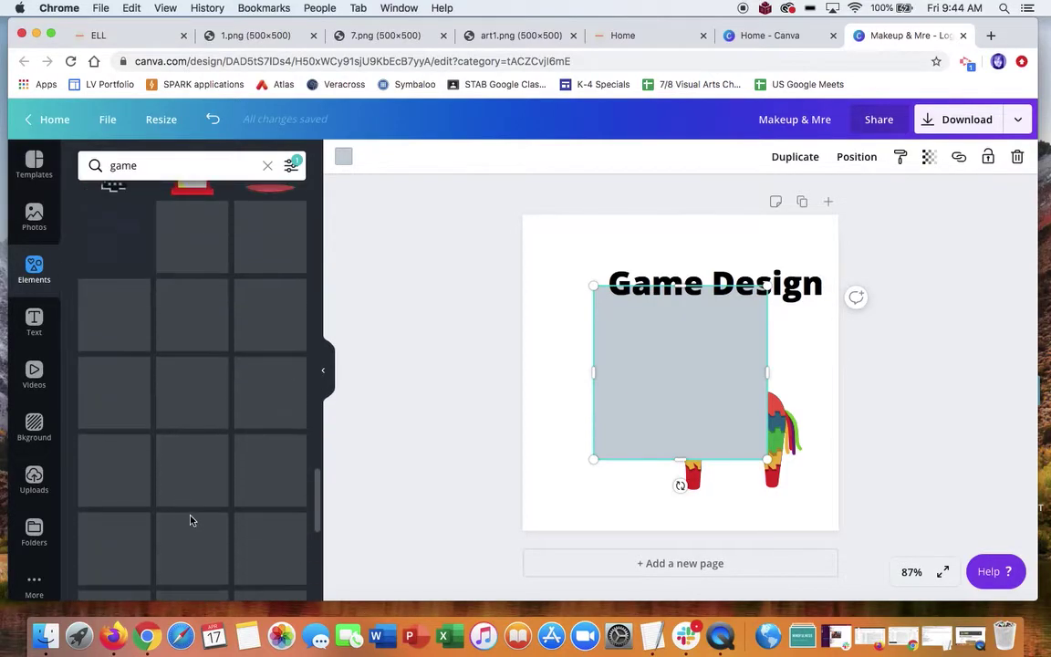
pyautogui.scroll(20, 197, 456)
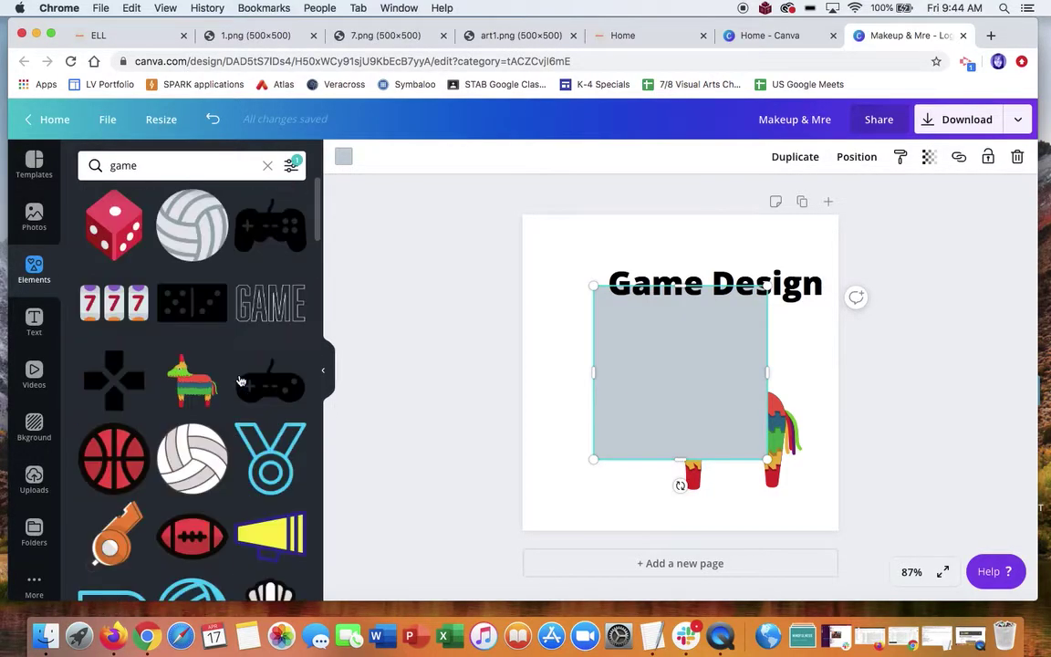
# - Move the grey square up behind the heading and trim it into a band
pyautogui.moveTo(671, 356); pyautogui.dragTo(671, 295)
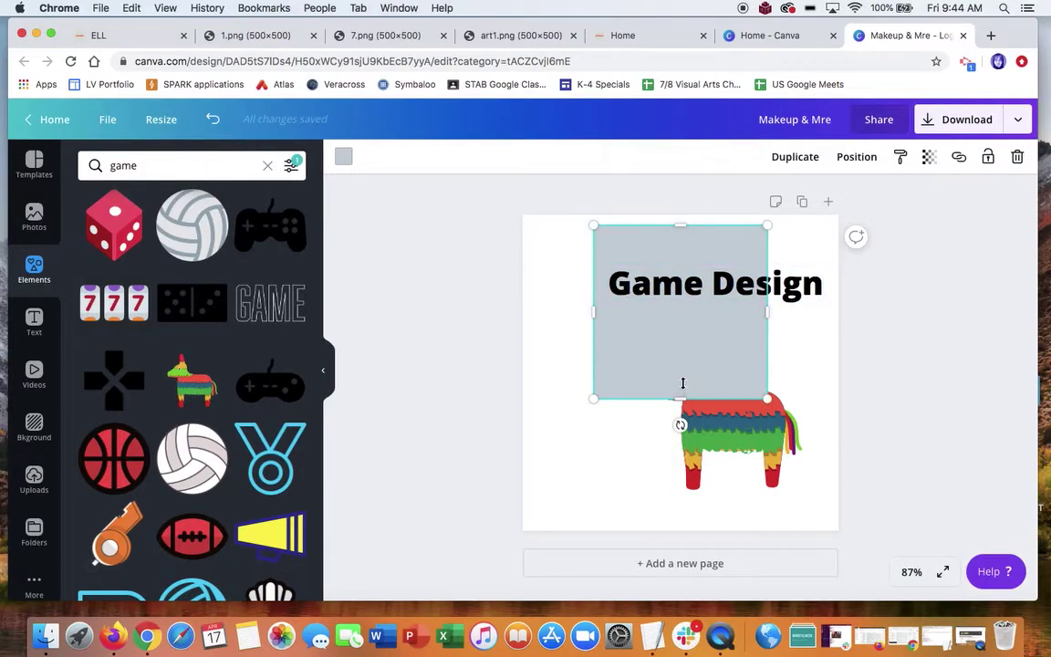
pyautogui.moveTo(683, 383); pyautogui.dragTo(681, 317)
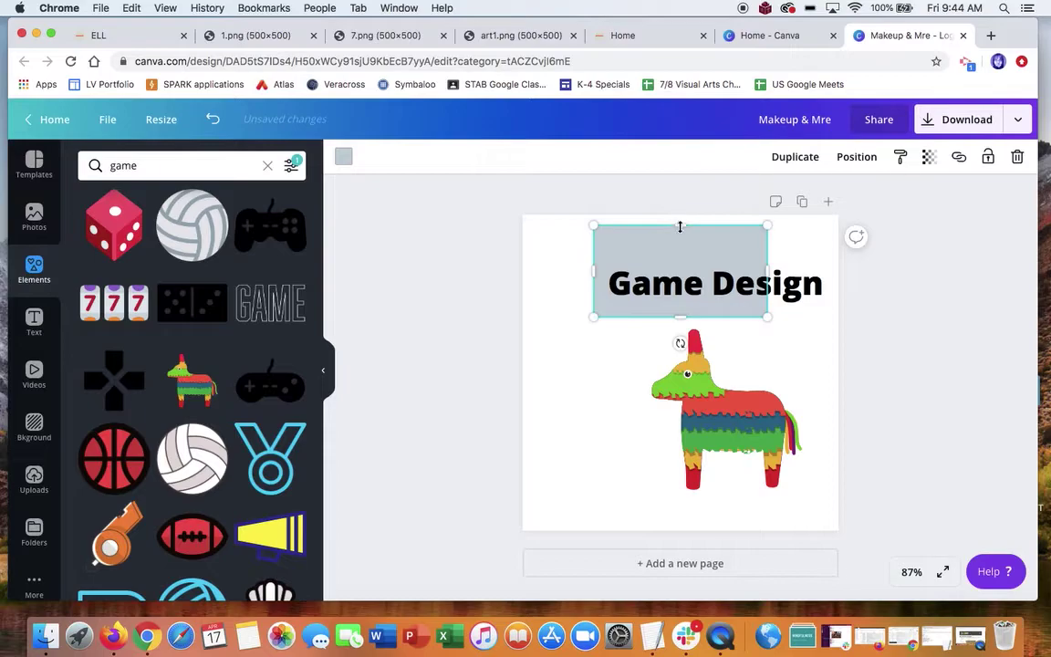
pyautogui.moveTo(680, 226); pyautogui.dragTo(681, 256)
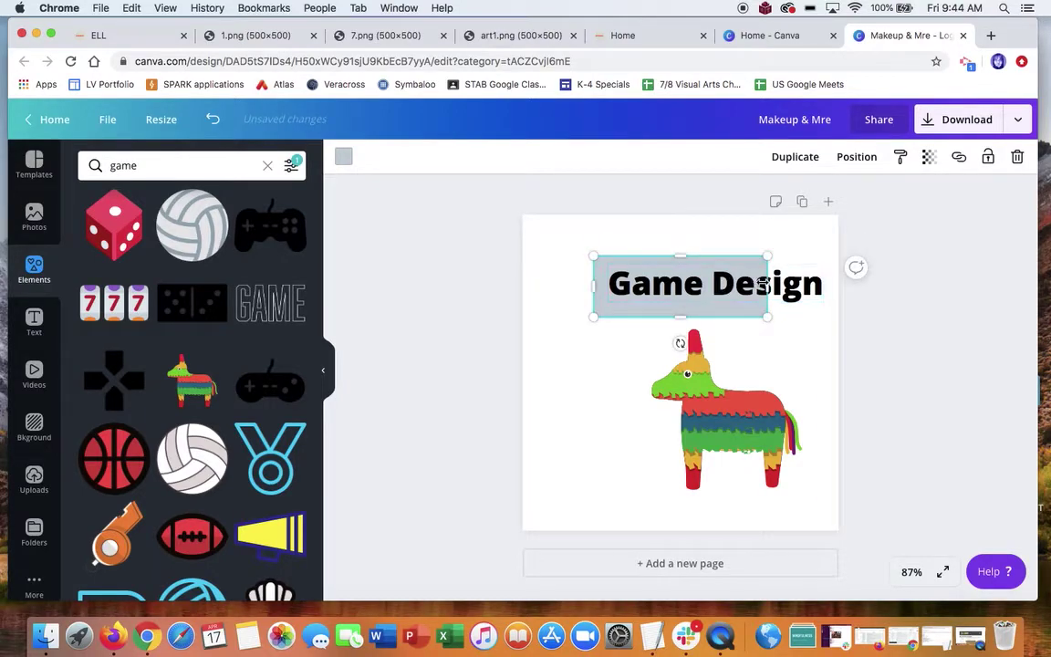
# - Widen the Game Design box across the page and fill its background orange (#ff914d)
pyautogui.moveTo(763, 285); pyautogui.dragTo(834, 286)
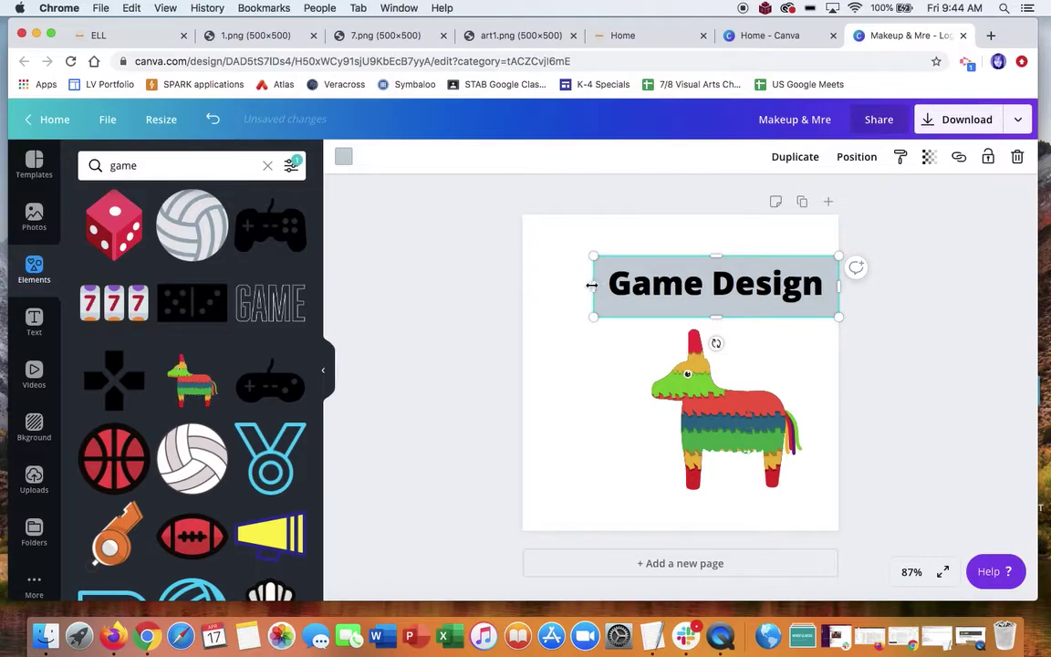
pyautogui.moveTo(592, 285); pyautogui.dragTo(572, 286)
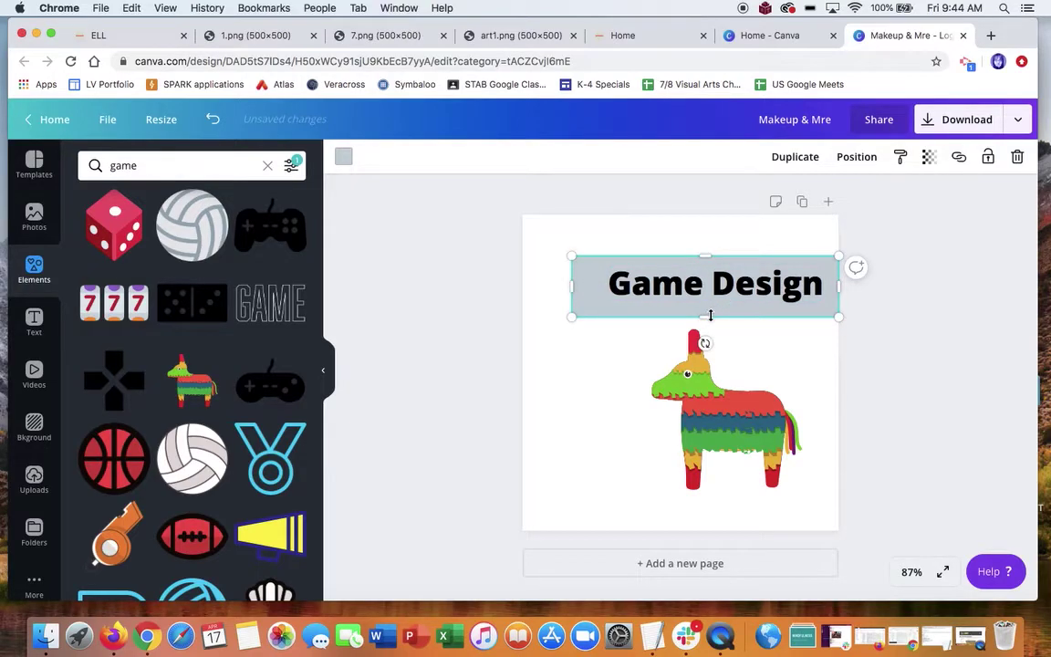
pyautogui.moveTo(710, 316); pyautogui.dragTo(710, 311)
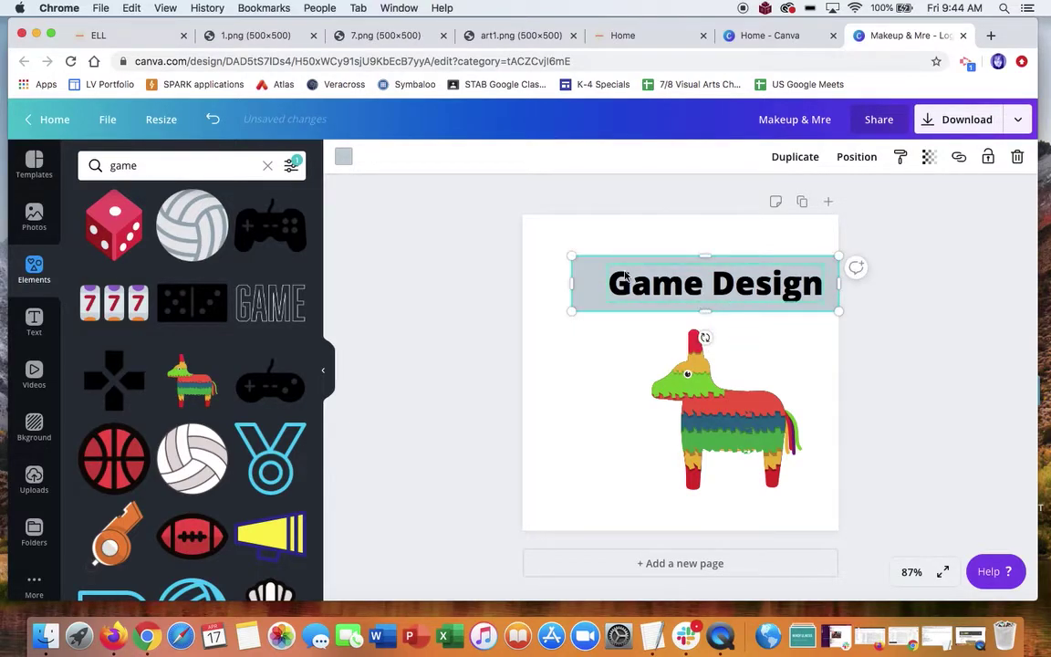
pyautogui.click(343, 156)
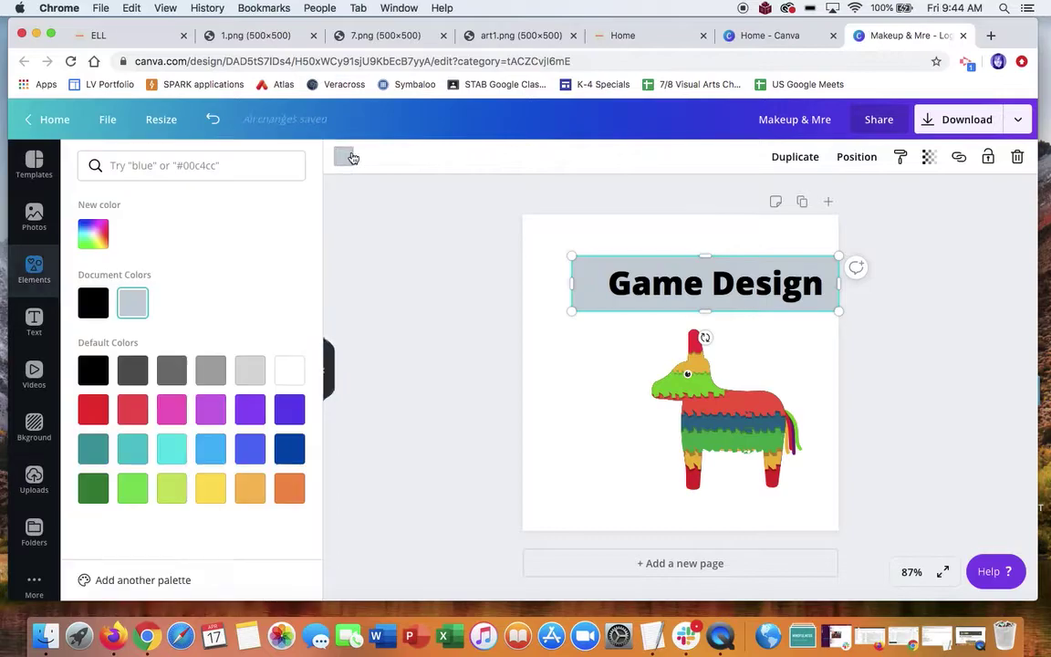
pyautogui.click(291, 491)
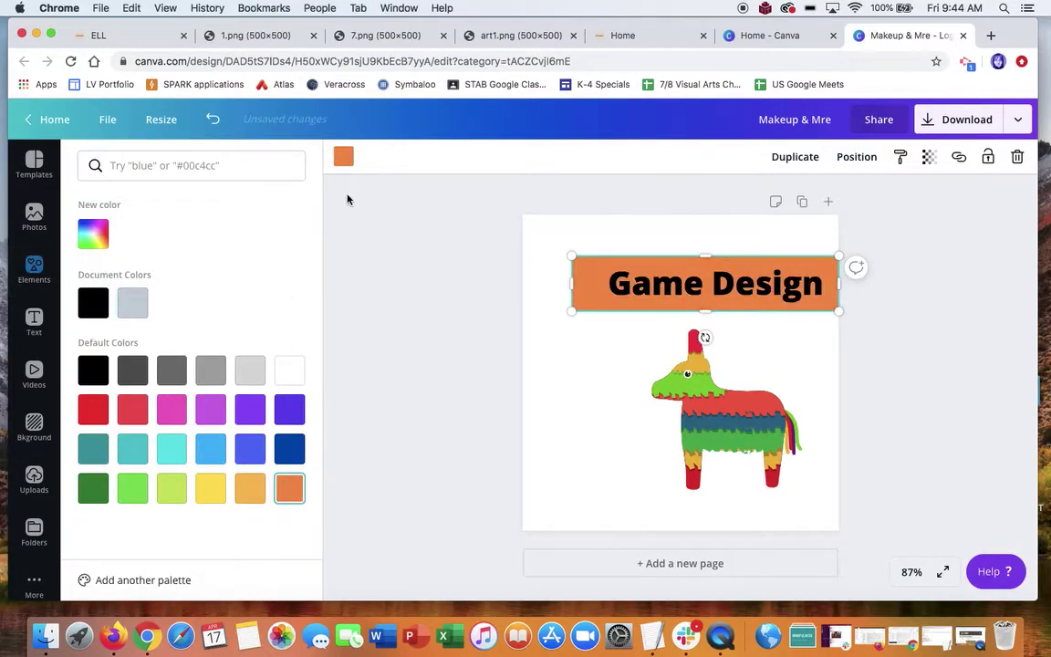
pyautogui.click(92, 238)
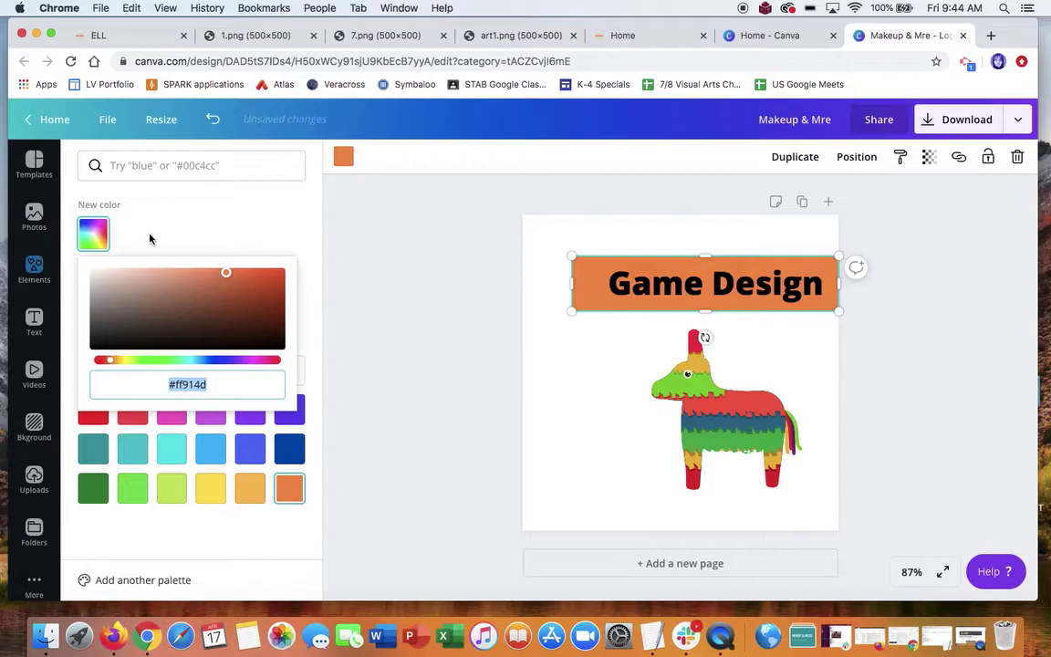
# - Make the Game Design text white, checking the SPARK site's banners for reference
pyautogui.click(622, 286)
pyautogui.click(624, 286)
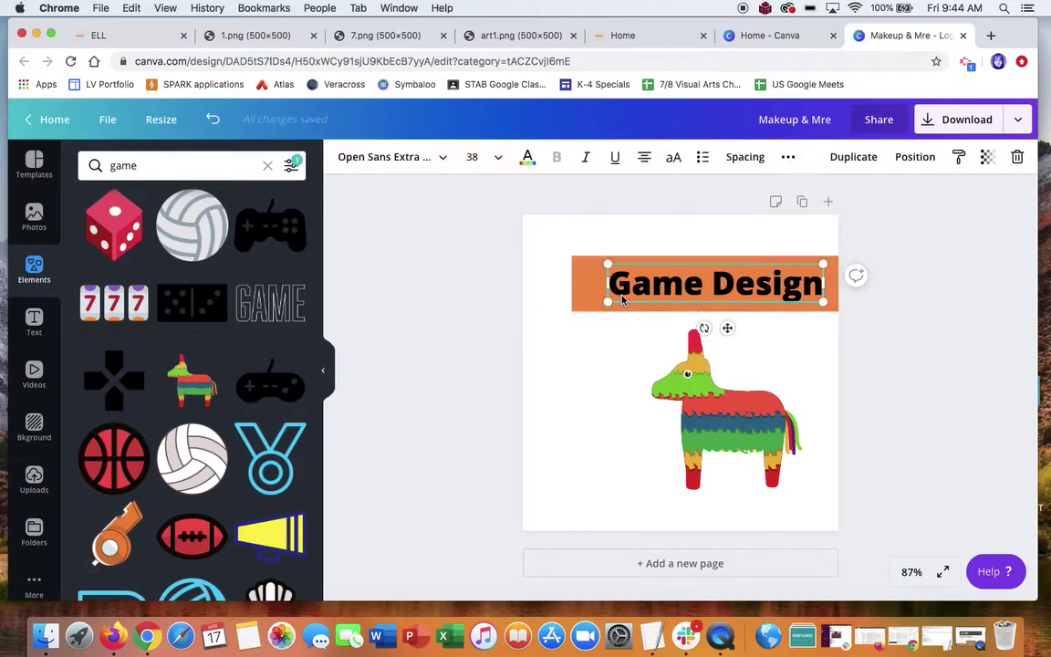
pyautogui.tripleClick(622, 284)
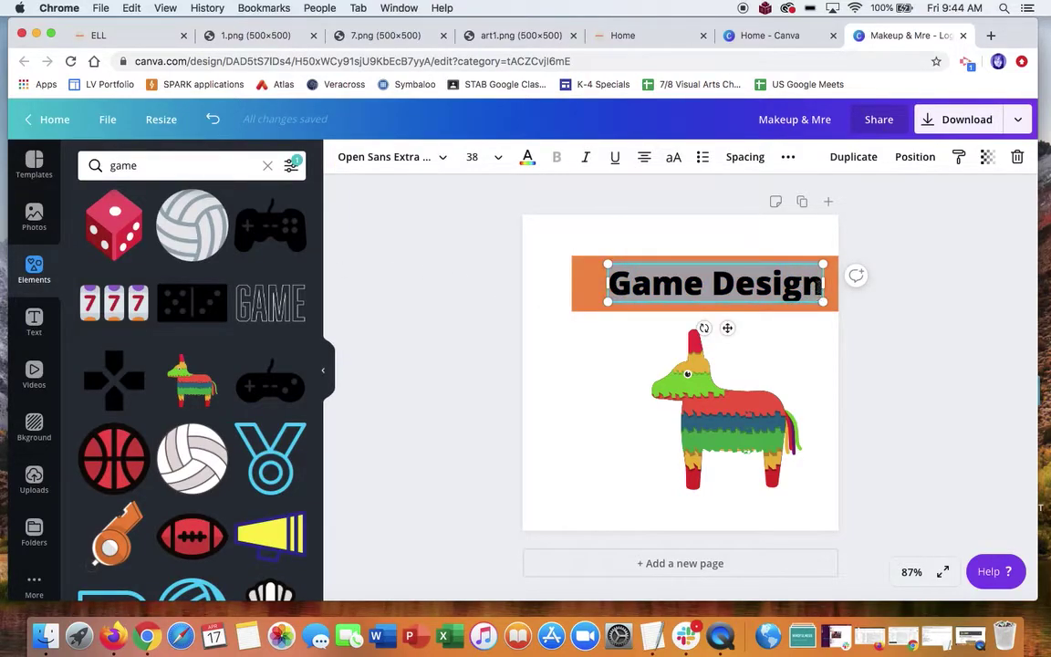
pyautogui.click(529, 158)
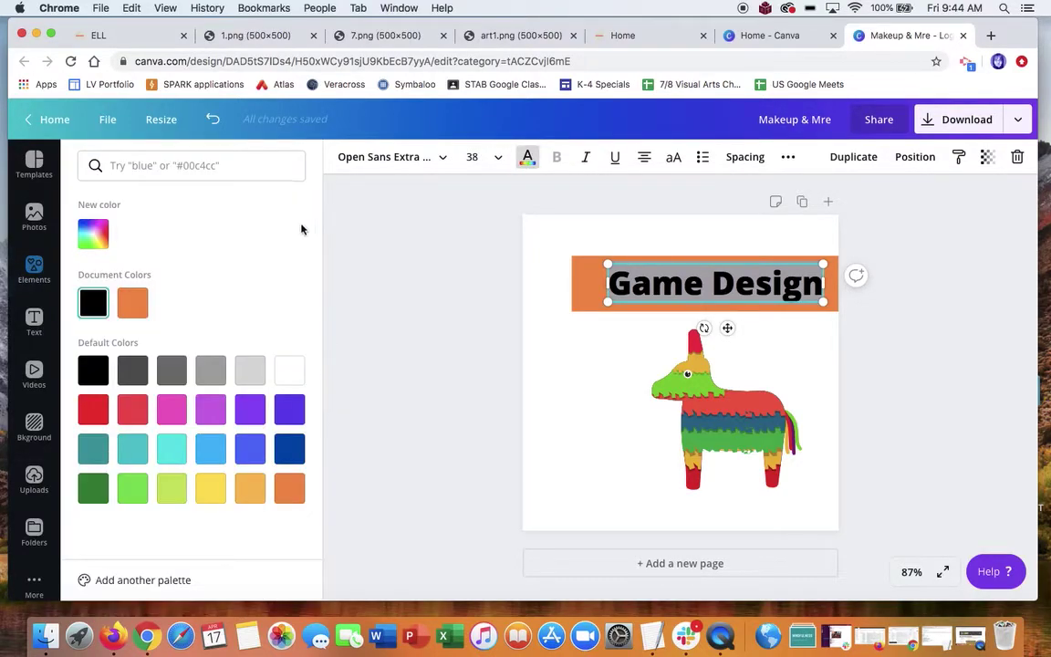
pyautogui.click(290, 369)
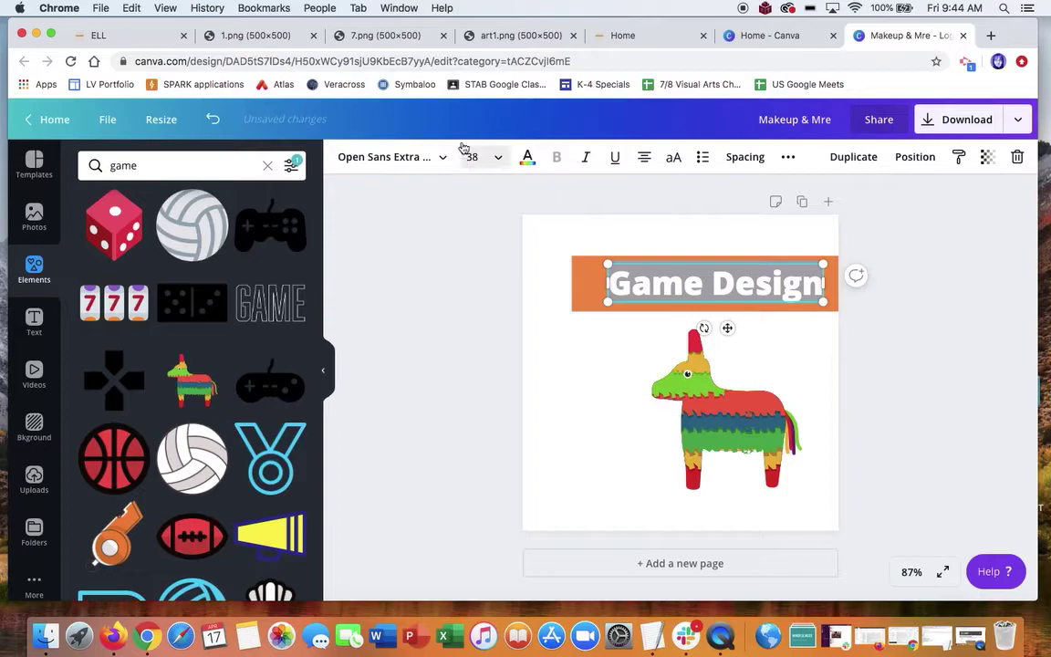
pyautogui.click(622, 37)
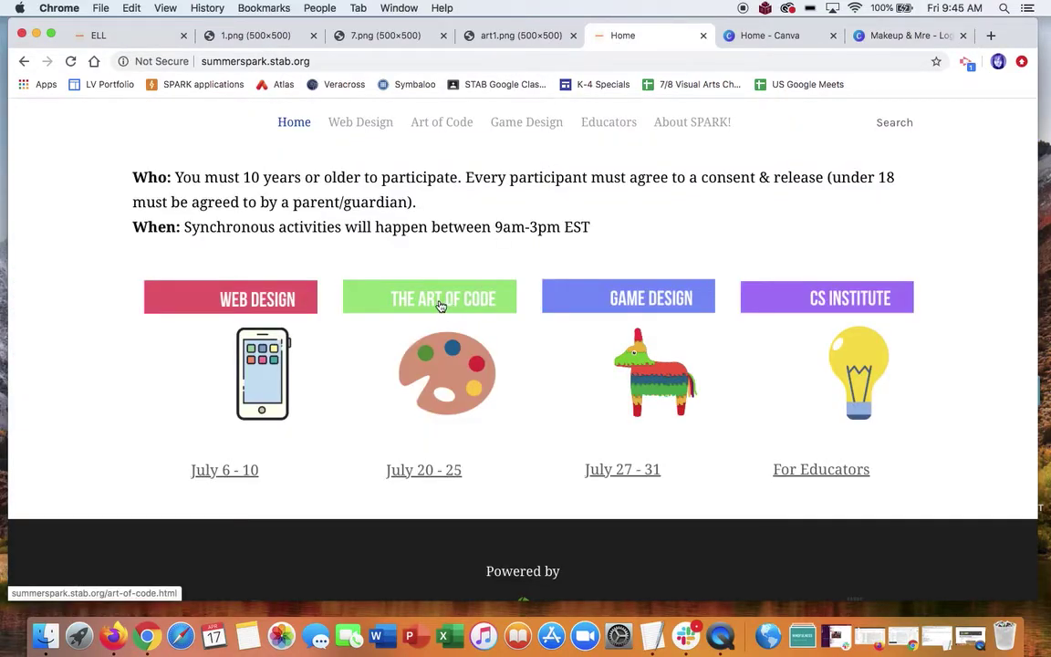
pyautogui.click(858, 34)
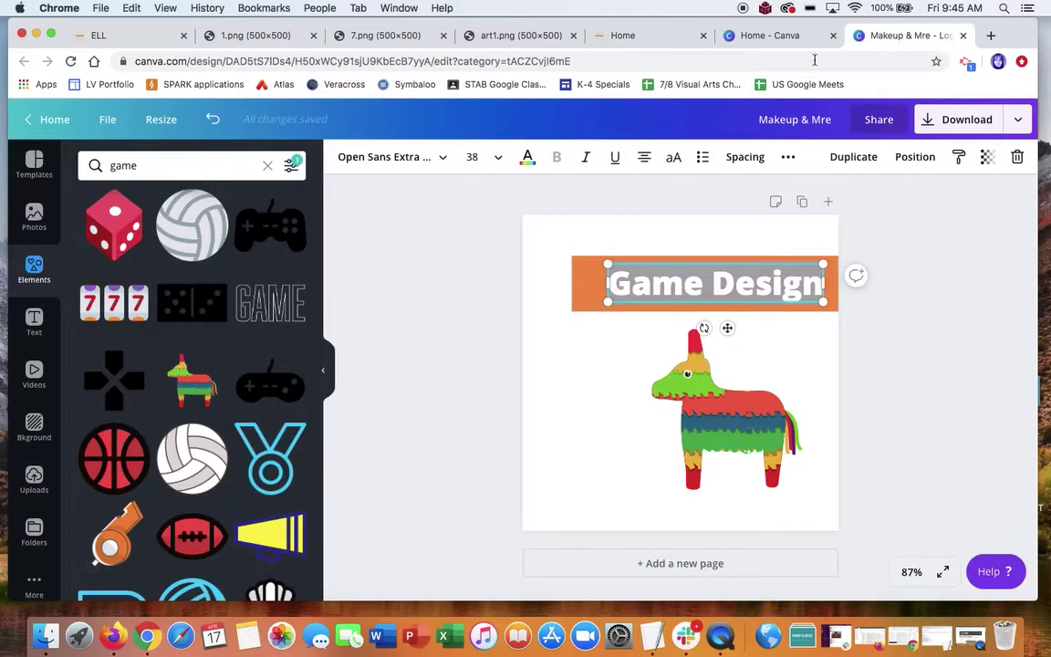
# - Set the heading font to bold Bebas Neue
pyautogui.click(442, 156)
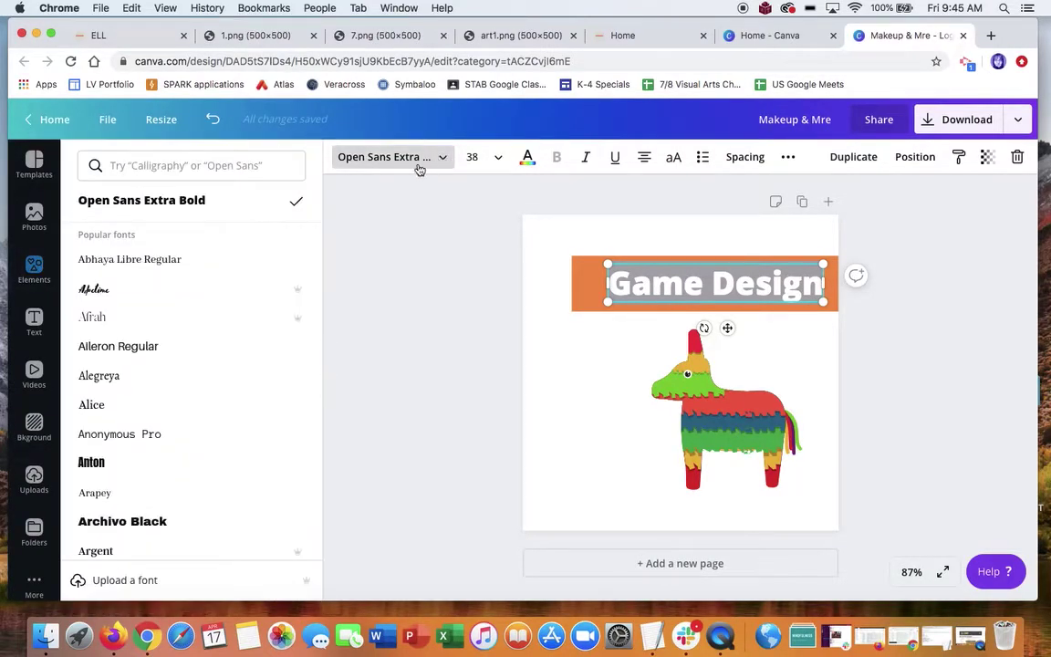
pyautogui.scroll(-5, 212, 336)
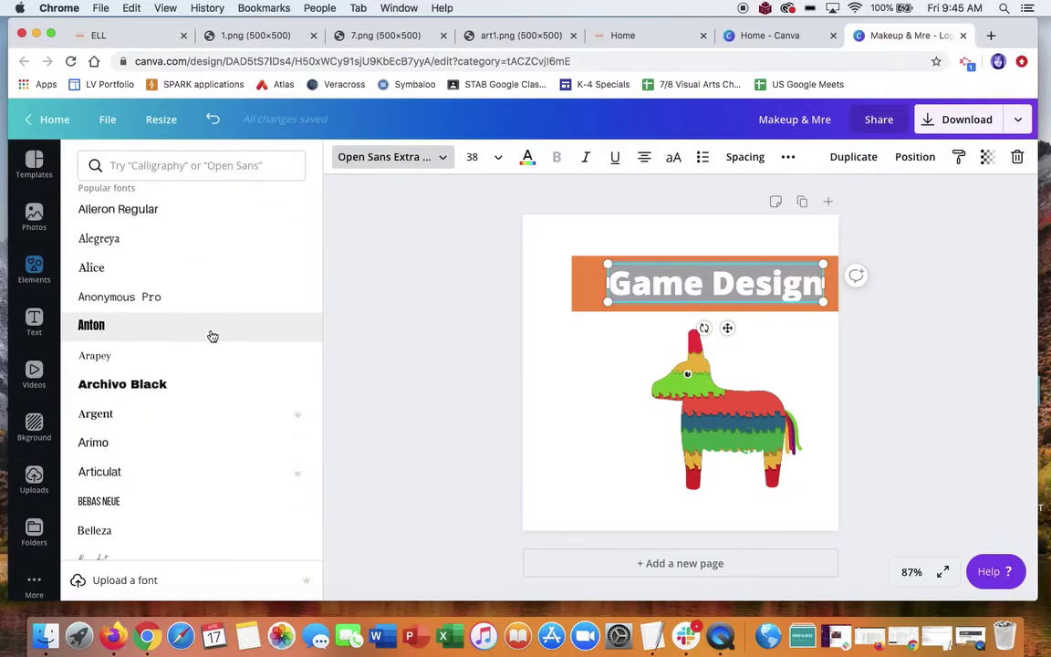
pyautogui.scroll(-5, 212, 336)
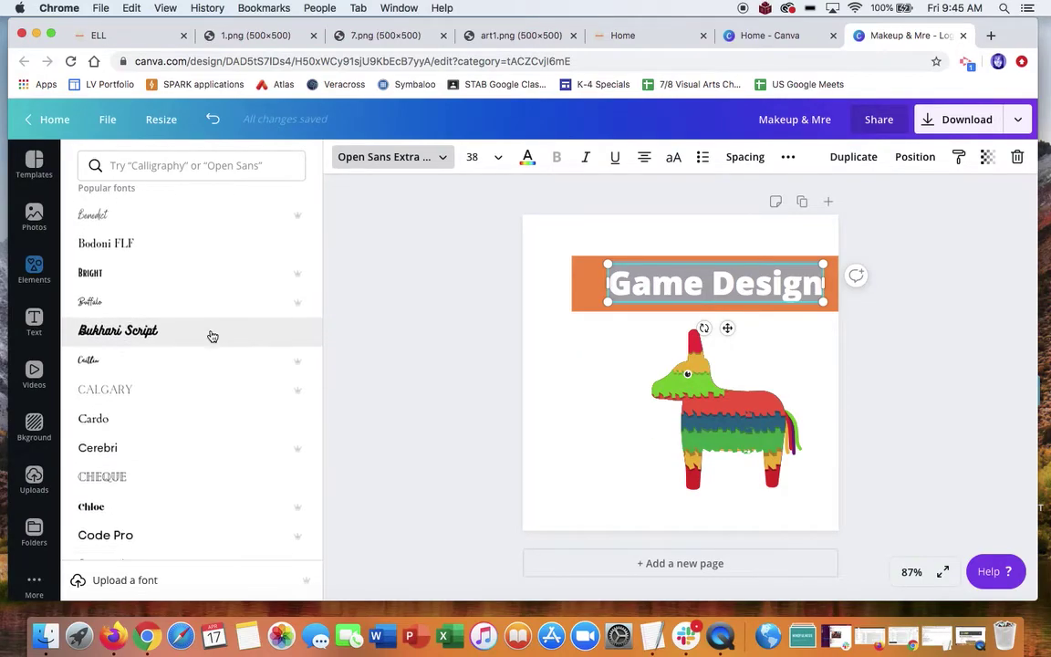
pyautogui.scroll(2, 209, 336)
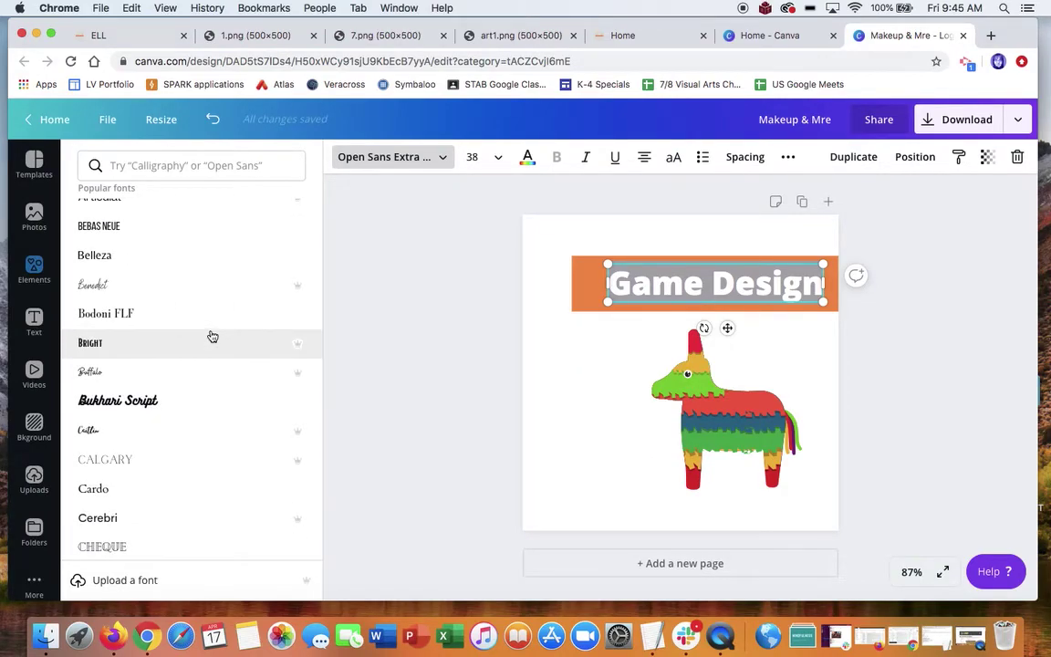
pyautogui.click(172, 235)
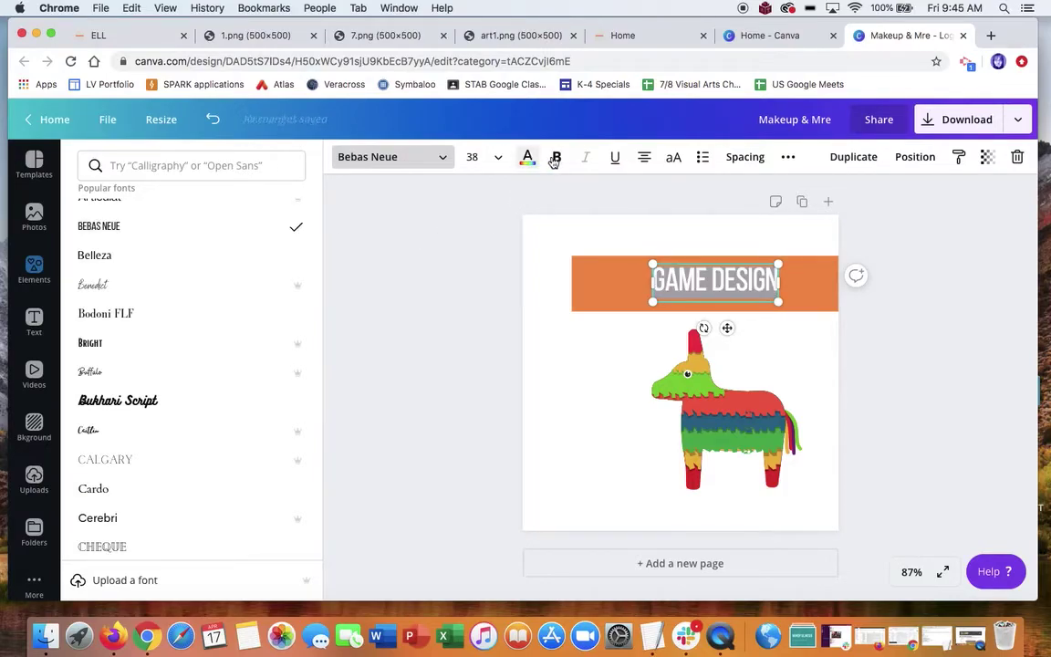
pyautogui.click(555, 160)
# - Set the heading size to 42 and move it toward the right of the orange bar
pyautogui.click(498, 158)
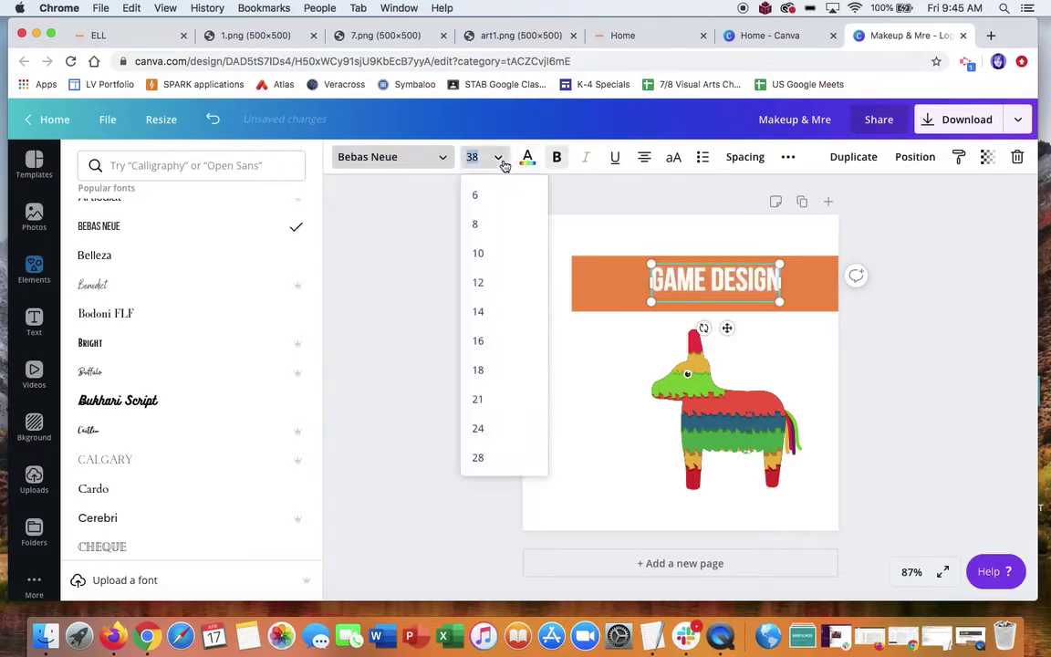
pyautogui.scroll(-3, 497, 392)
pyautogui.click(493, 411)
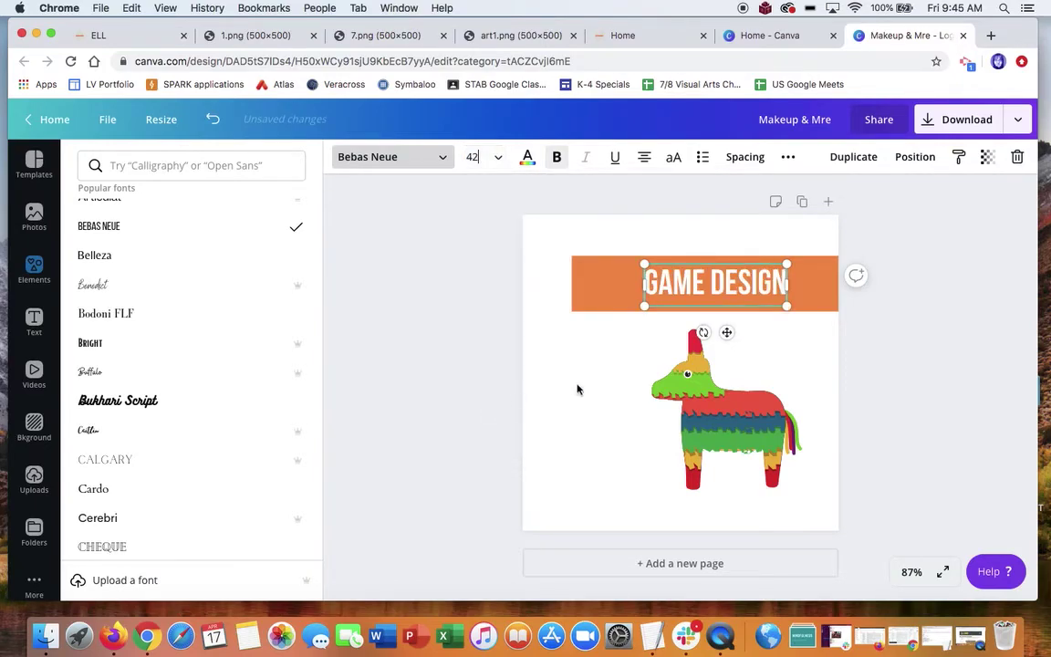
pyautogui.press('Escape')
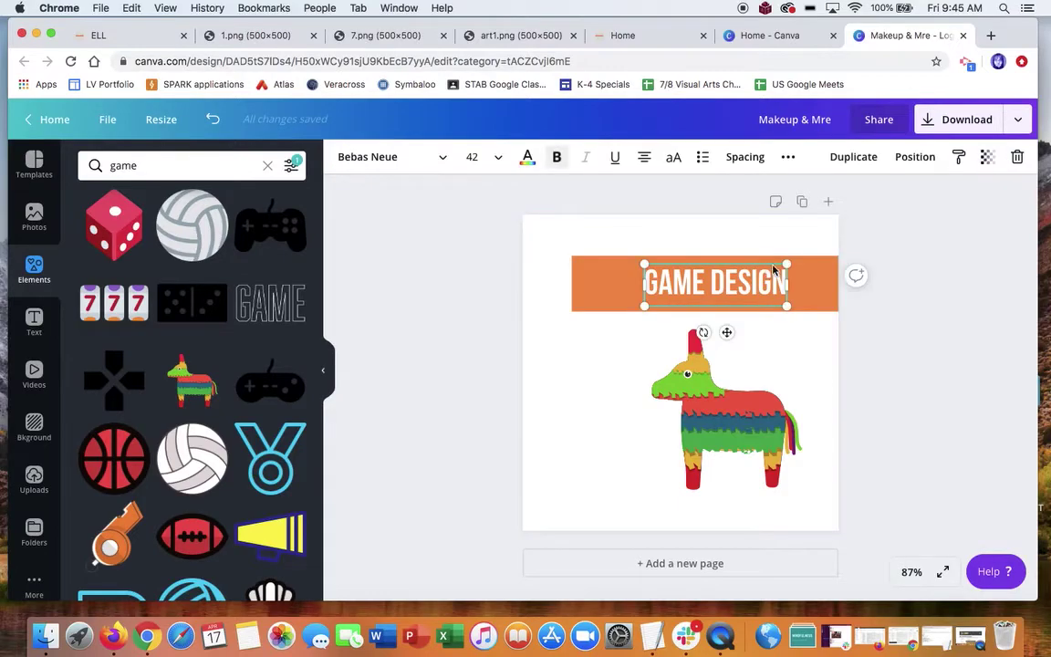
pyautogui.moveTo(781, 275); pyautogui.dragTo(797, 269)
pyautogui.click(920, 298)
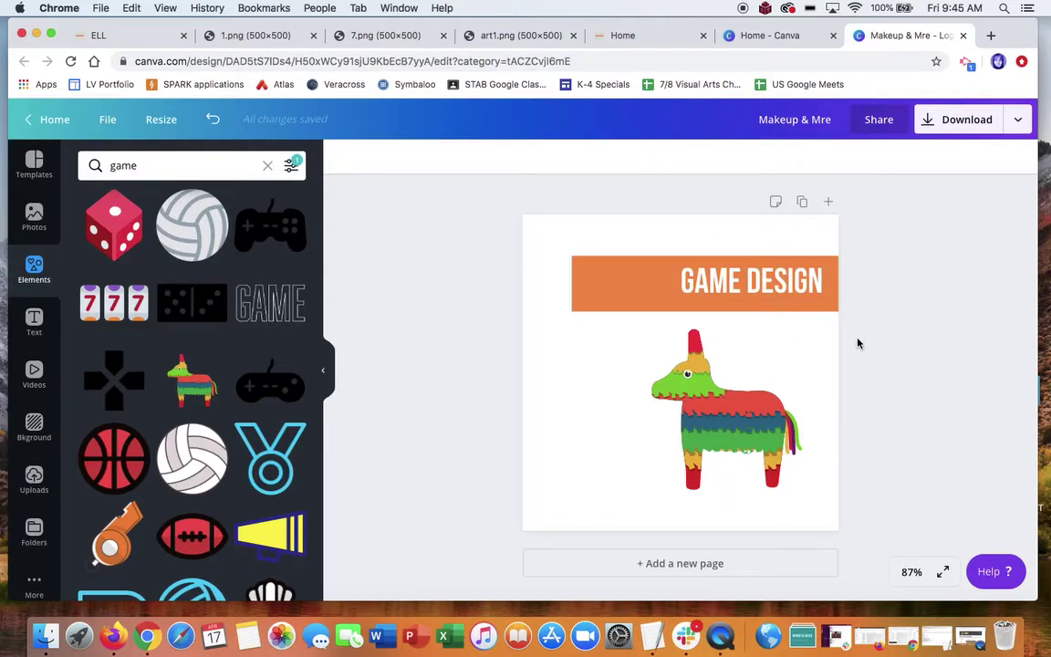
# - Open the Download panel to export the logo as PNG
pyautogui.click(950, 125)
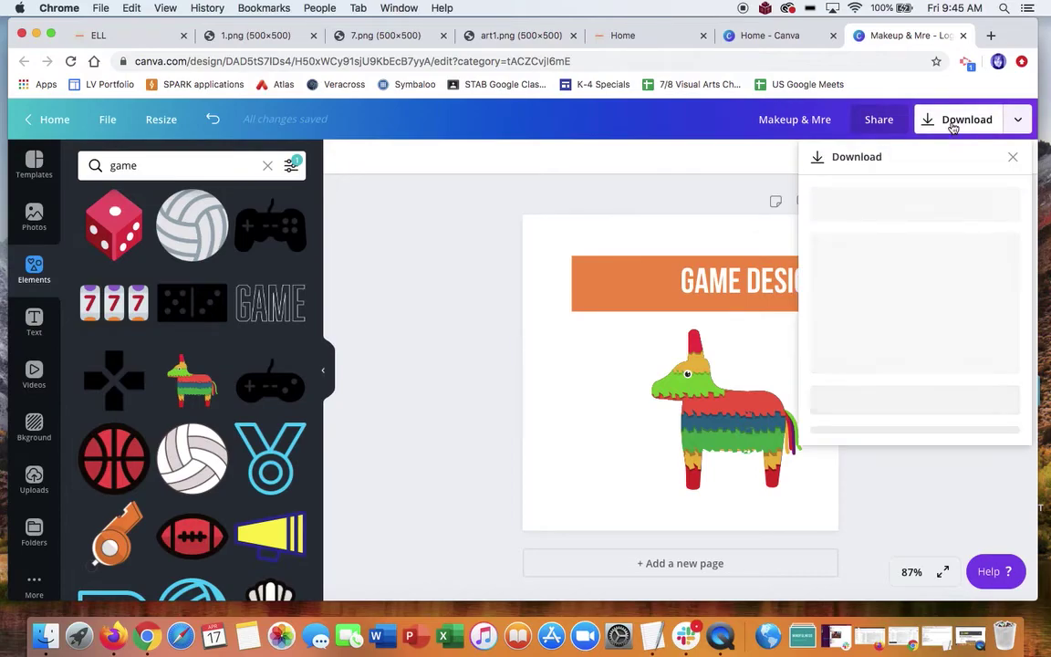